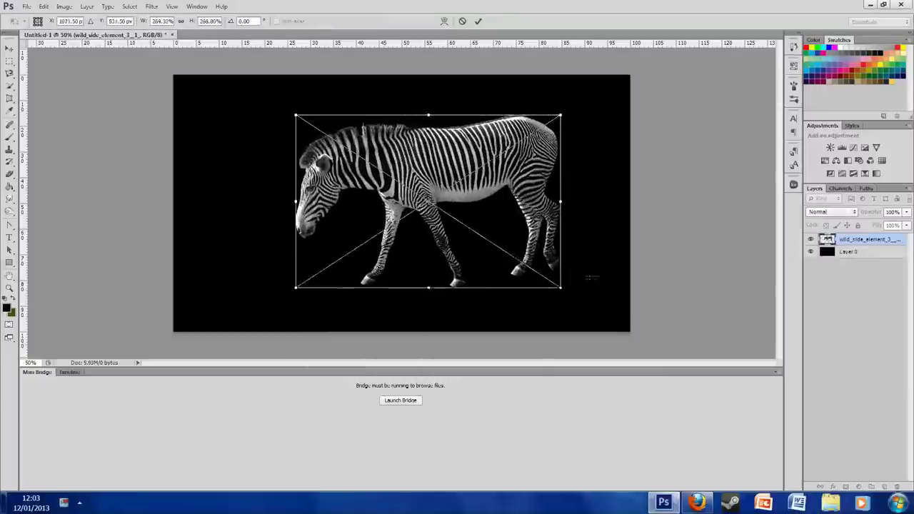
Step: Commit the zebra's enlargement and placement, then zoom to 100% and choose a brush preset
key(Return)
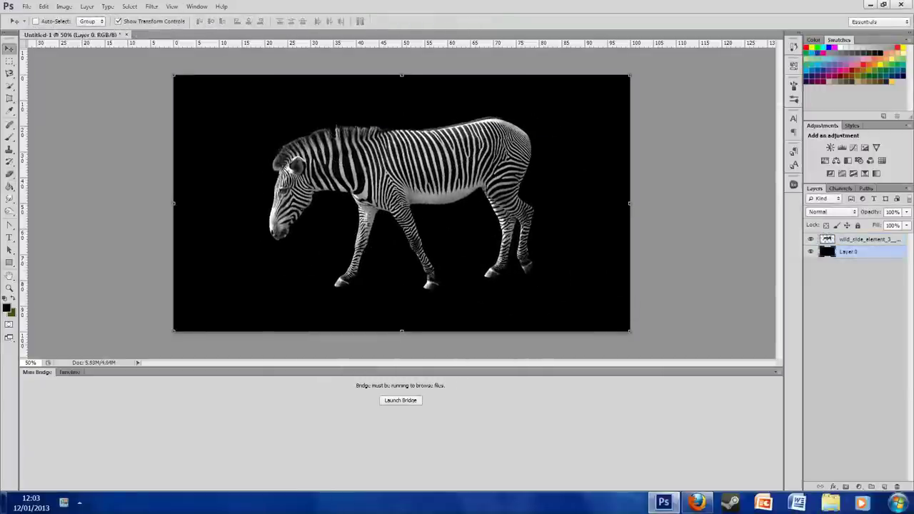
key(b)
key(ctrl+plus)
key(ctrl+plus)
click(43, 21)
Step: Give a smaller brush Color Dynamics and paint a dark dab on the front hoof
key(F5)
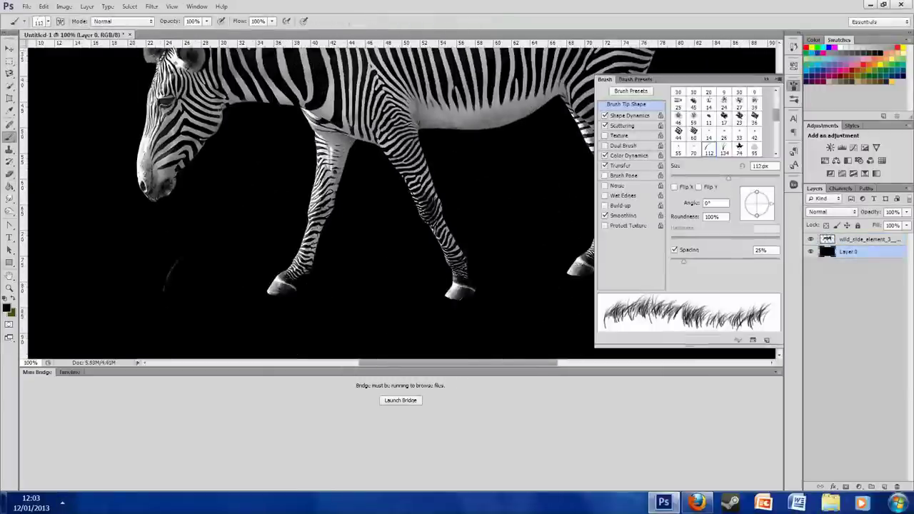
click(628, 155)
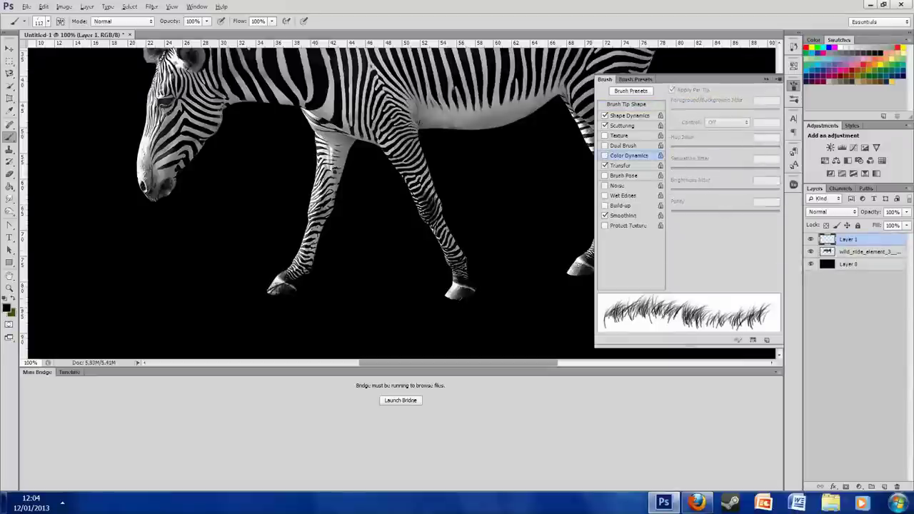
key(F5)
click(275, 288)
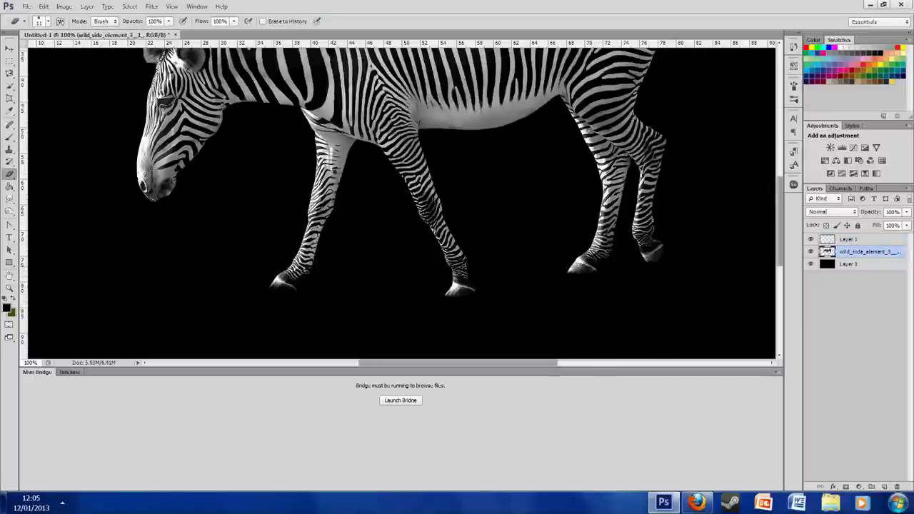
Step: Duplicate the zebra layer to make a reflection copy
right_click(864, 251)
click(778, 167)
click(43, 7)
Step: Flip the zebra copy vertically and move it below the hooves as a reflection
click(236, 235)
key(ctrl+t)
drag(401, 215, 495, 369)
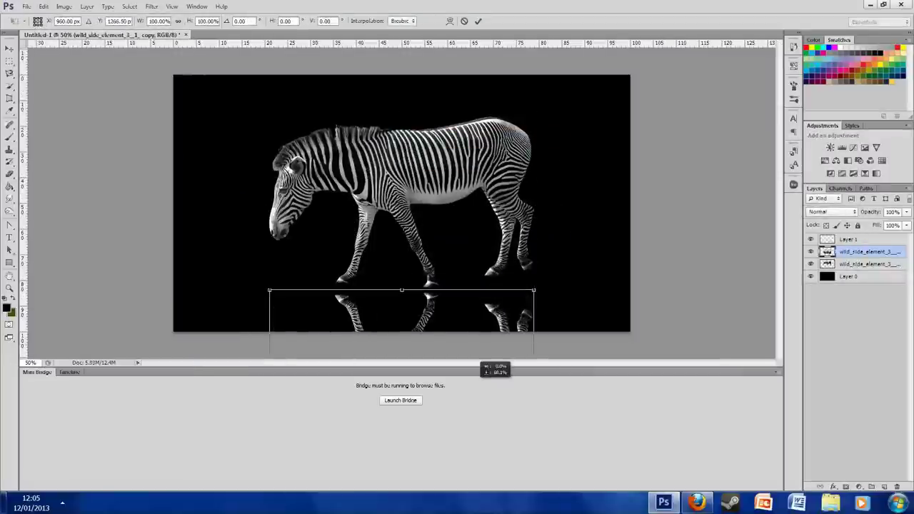
key(Return)
Step: Copy the reflected hind hoof area onto its own layer with Layer Via Copy
drag(484, 285, 533, 313)
right_click(516, 319)
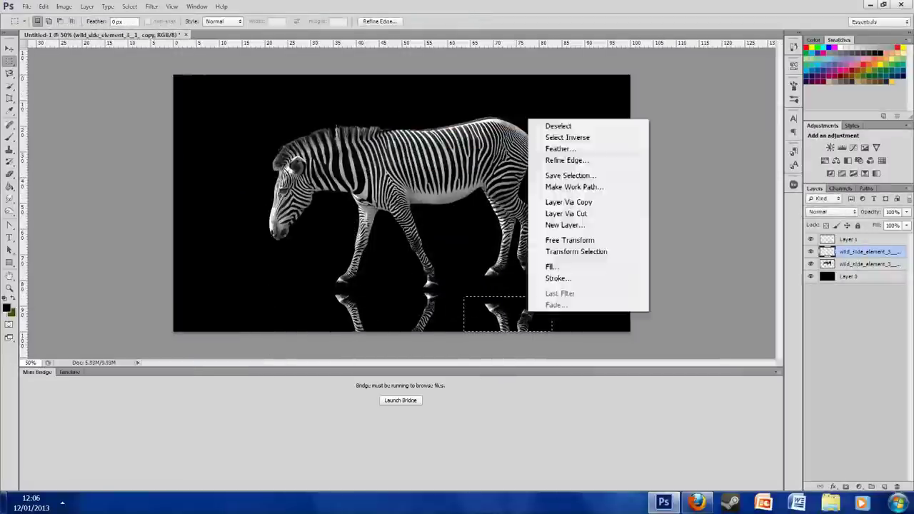
click(539, 208)
key(ctrl+t)
key(ctrl+alt+z)
key(ctrl+alt+z)
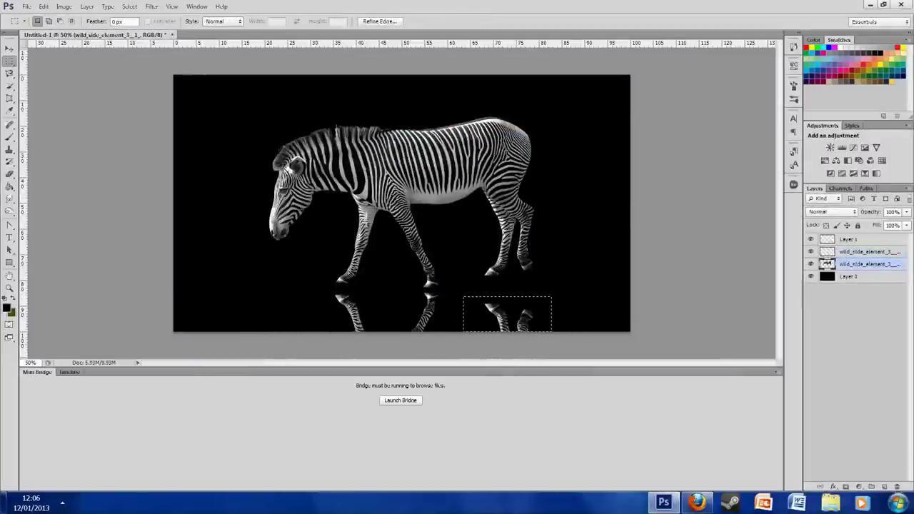
key(ctrl+alt+z)
key(ctrl+alt+z)
key(ctrl+alt+z)
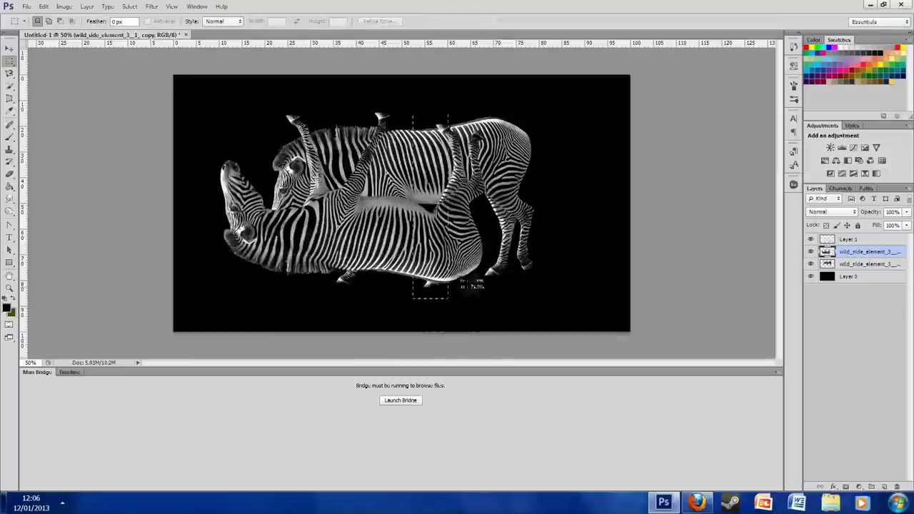
key(ctrl+j)
Step: Reposition the hoof, leg and head reflection pieces, merge them, and add a mask
key(ctrl+shift+z)
key(ctrl+shift+z)
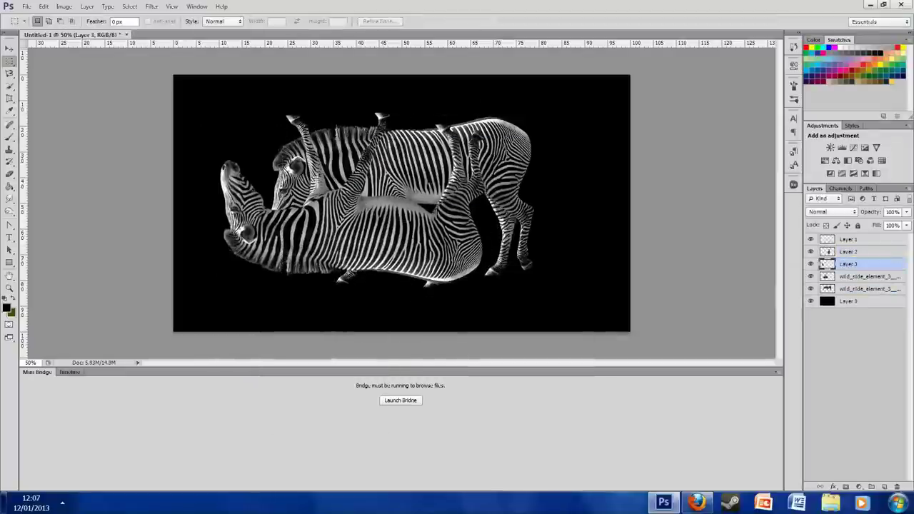
key(ctrl+shift+z)
key(ctrl+alt+z)
key(ctrl+alt+z)
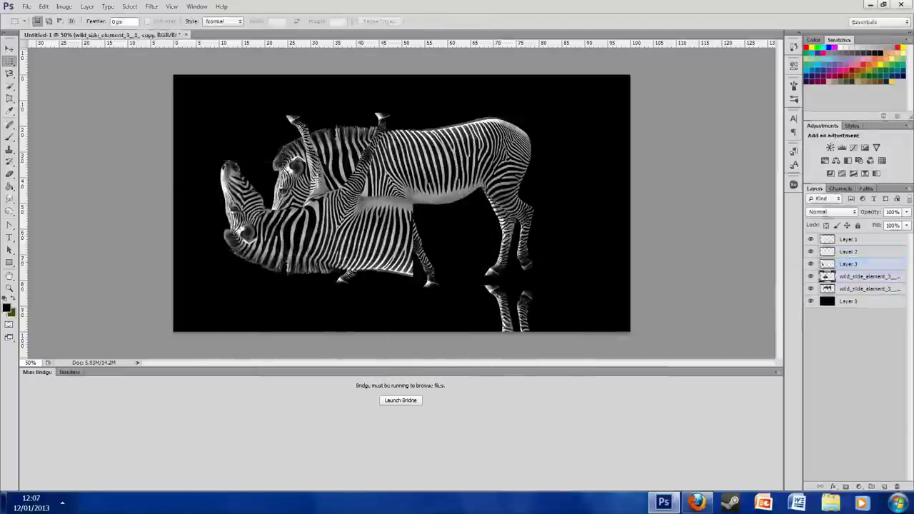
key(ctrl+alt+z)
key(ctrl+alt+z)
key(ctrl+alt+z)
key(ctrl+shift+z)
key(ctrl+shift+z)
key(ctrl+shift+z)
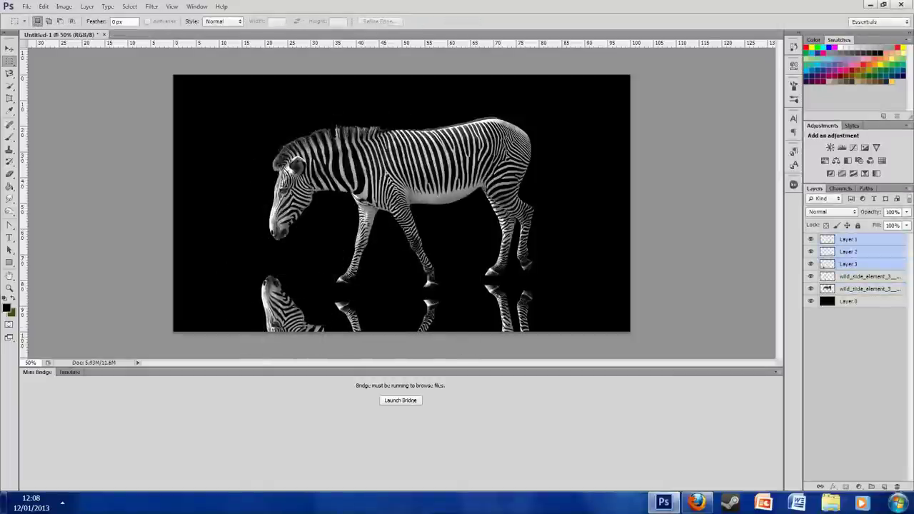
key(ctrl+shift+z)
key(ctrl+shift+z)
key(ctrl+shift+z)
key(ctrl+shift+z)
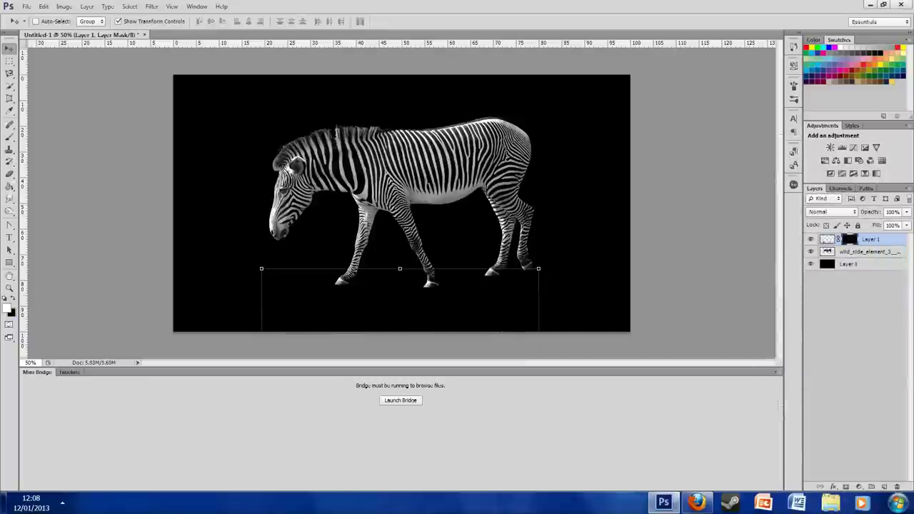
Step: Use the Gradient tool on the reflection mask to fade it, undoing unsuccessful attempts
key(g)
key(ctrl+shift+z)
key(ctrl+shift+z)
key(ctrl+alt+z)
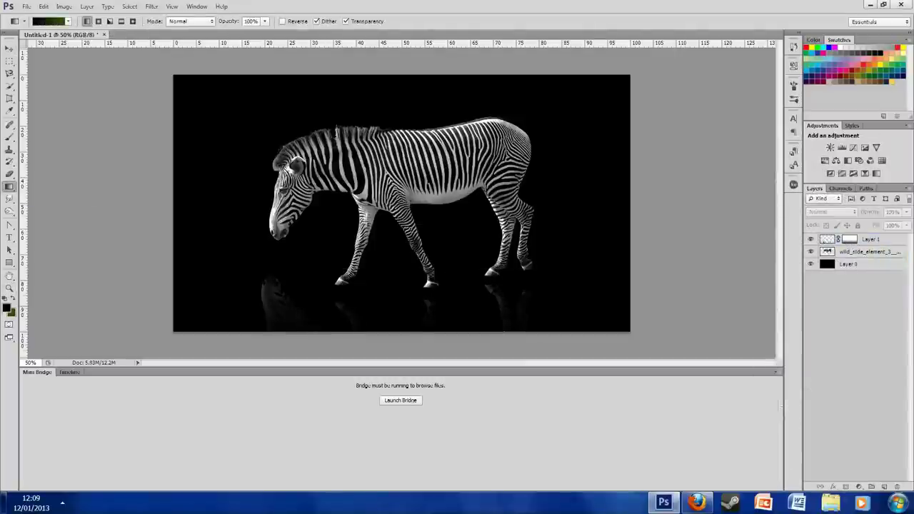
key(ctrl+alt+z)
key(ctrl+alt+z)
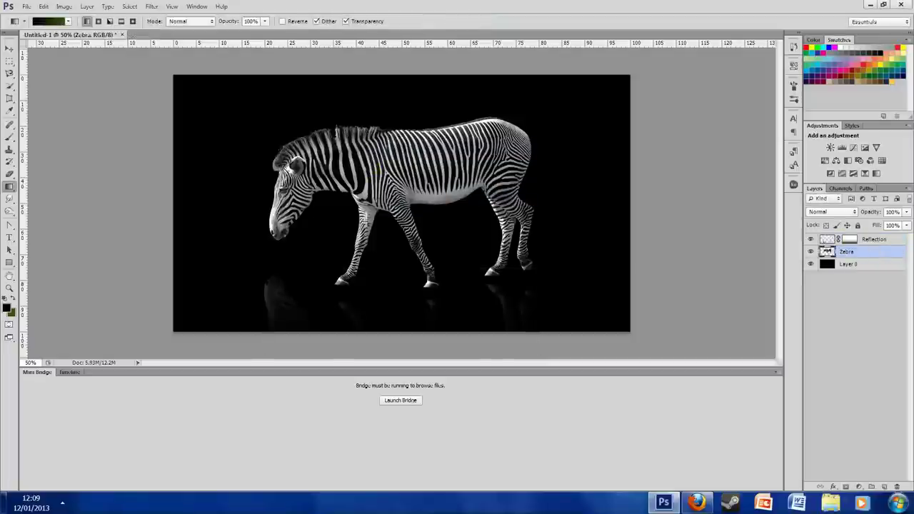
Step: Select the zebra's stripes with Color Range and apply a Color Balance adjustment
click(130, 6)
click(150, 101)
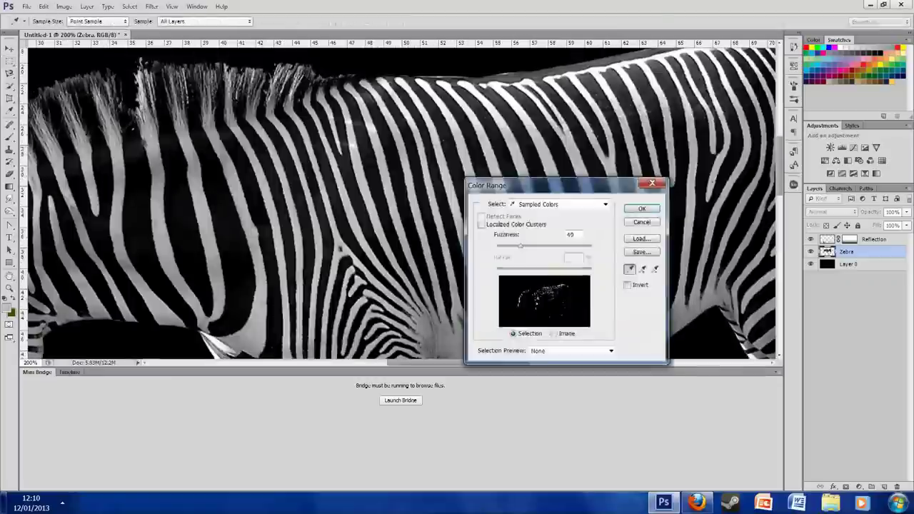
key(Return)
right_click(407, 160)
click(64, 6)
click(216, 102)
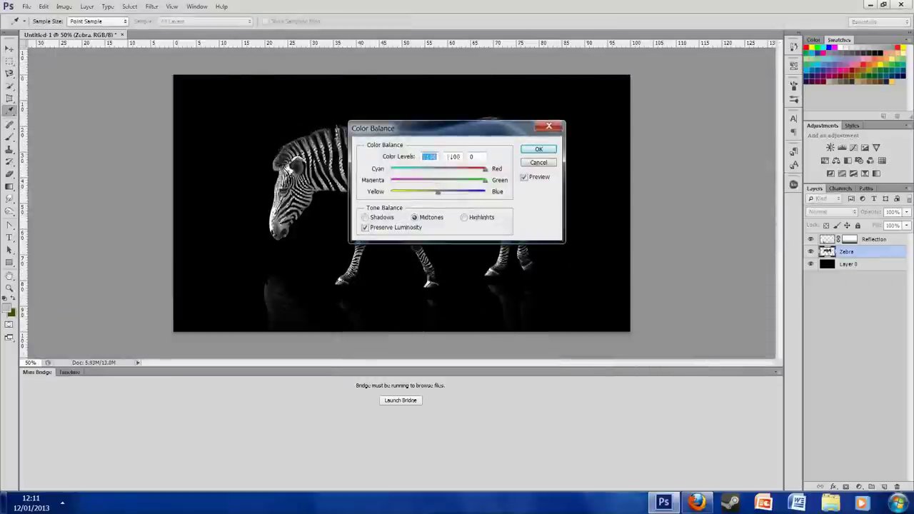
key(Return)
key(ctrl+1)
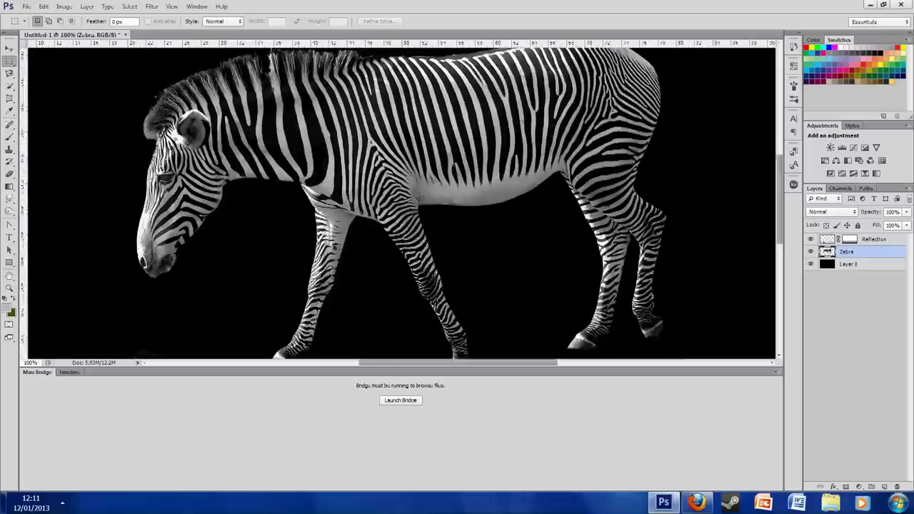
Step: Try a full red Color Balance tint on the zebra, then undo it
click(64, 6)
click(216, 102)
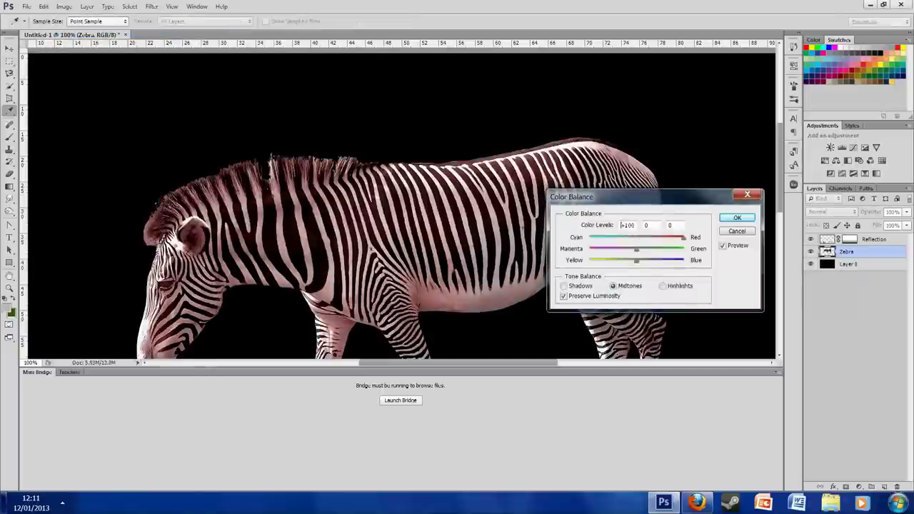
key(Tab)
key(Tab)
text(0)
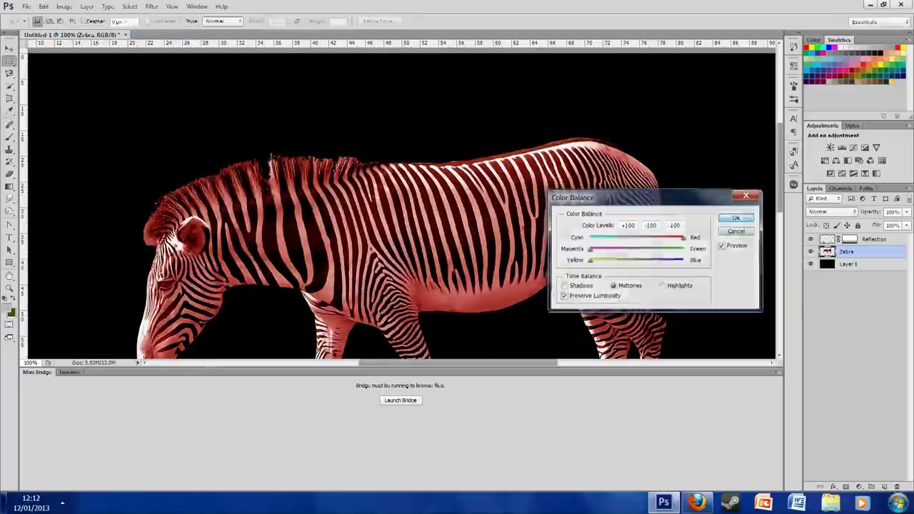
key(Return)
key(ctrl+minus)
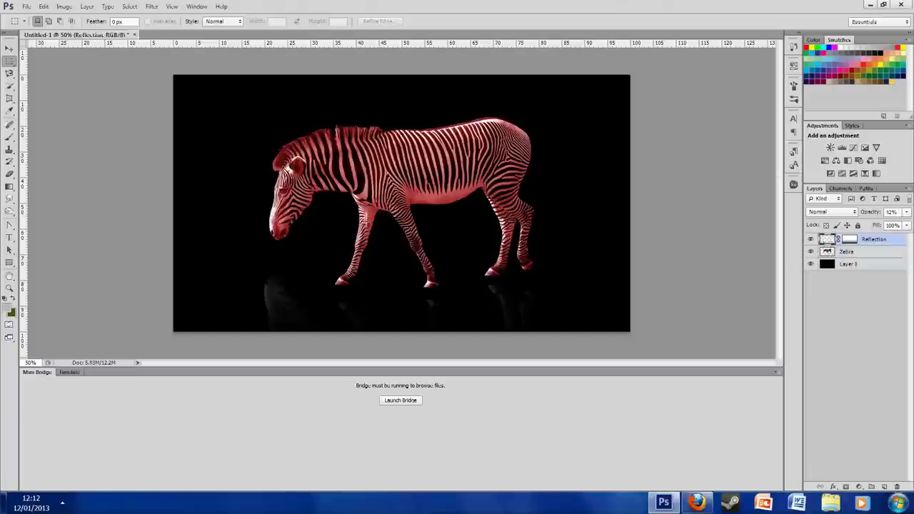
key(ctrl+z)
Step: Add a Color Balance adjustment layer, duplicate it, and clip the copy to the reflection
click(848, 160)
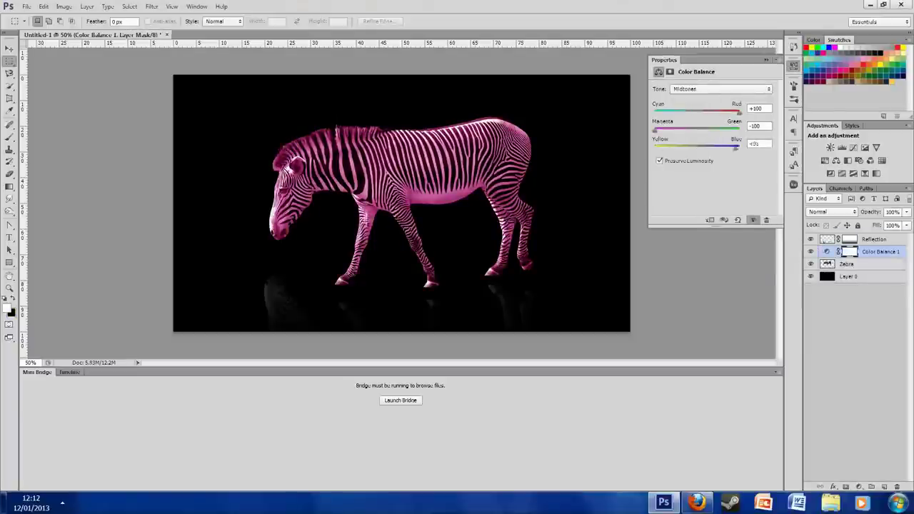
right_click(872, 252)
key(ctrl+j)
right_click(873, 239)
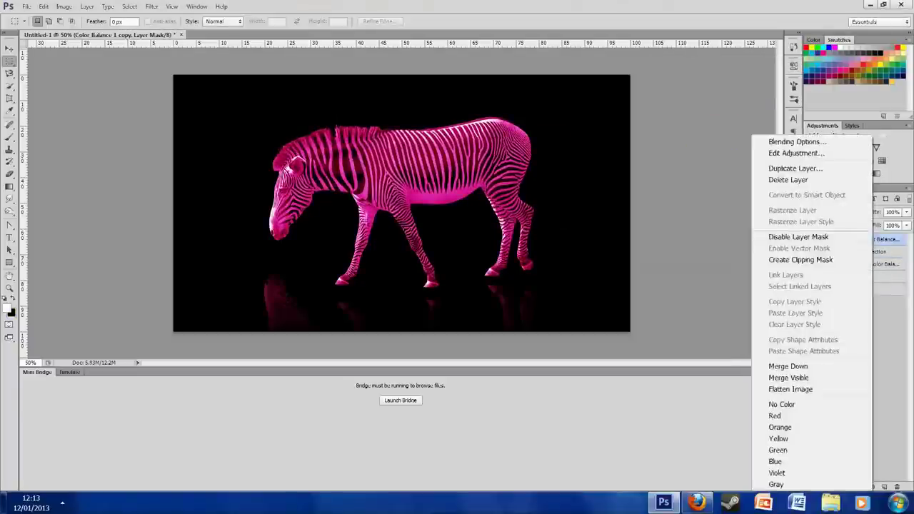
click(801, 259)
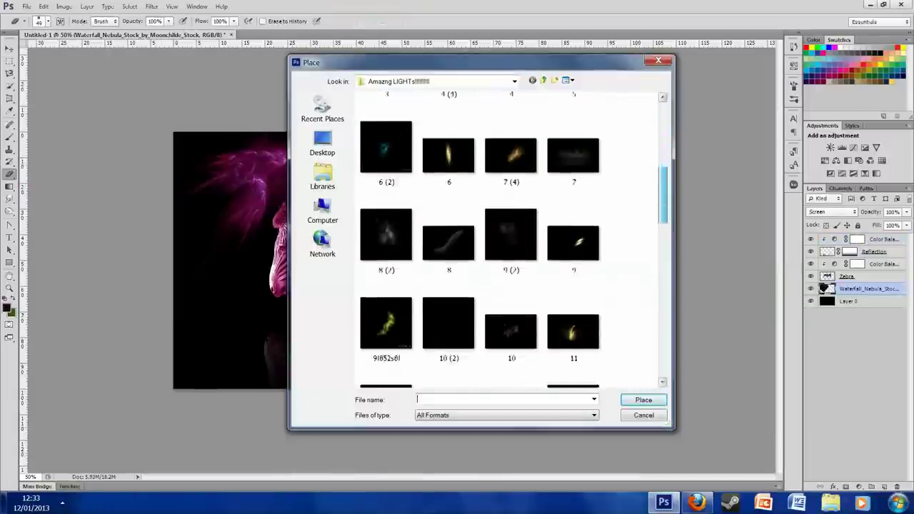
Step: Free Transform the placed light image and open Color Balance to recolour it
key(ctrl+t)
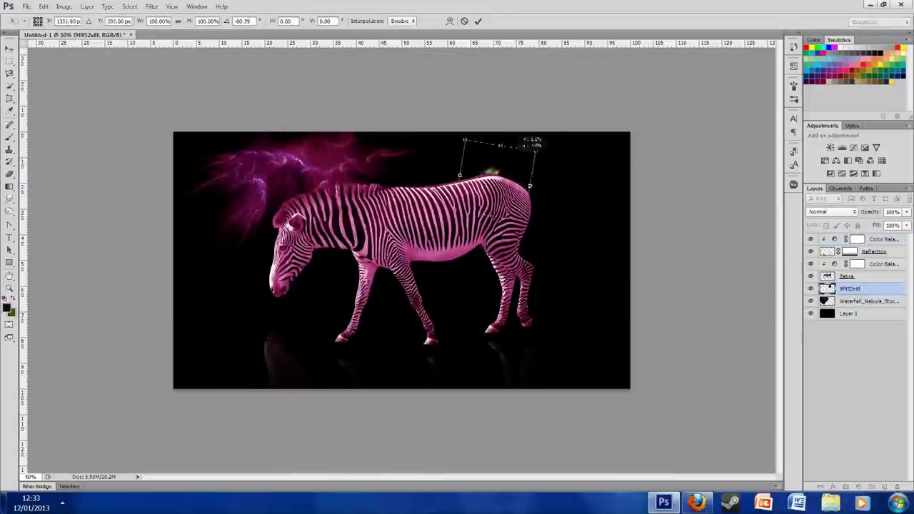
click(152, 7)
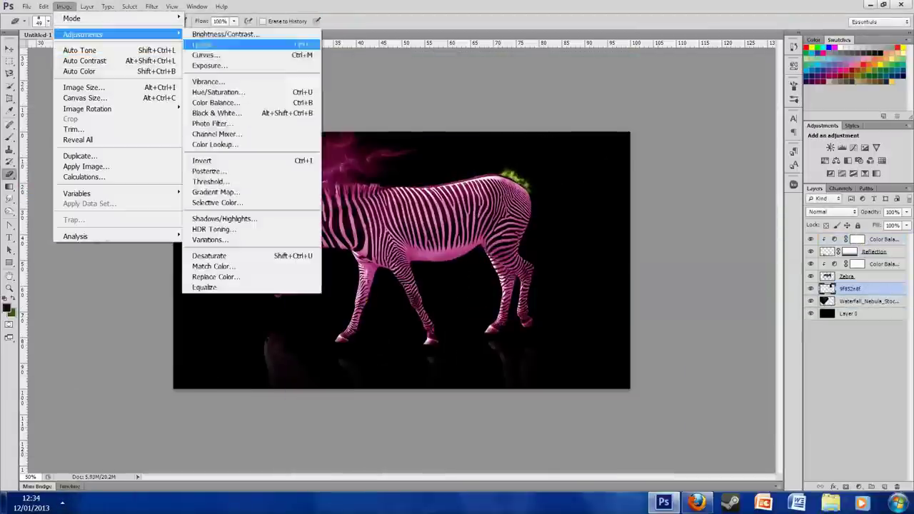
click(207, 112)
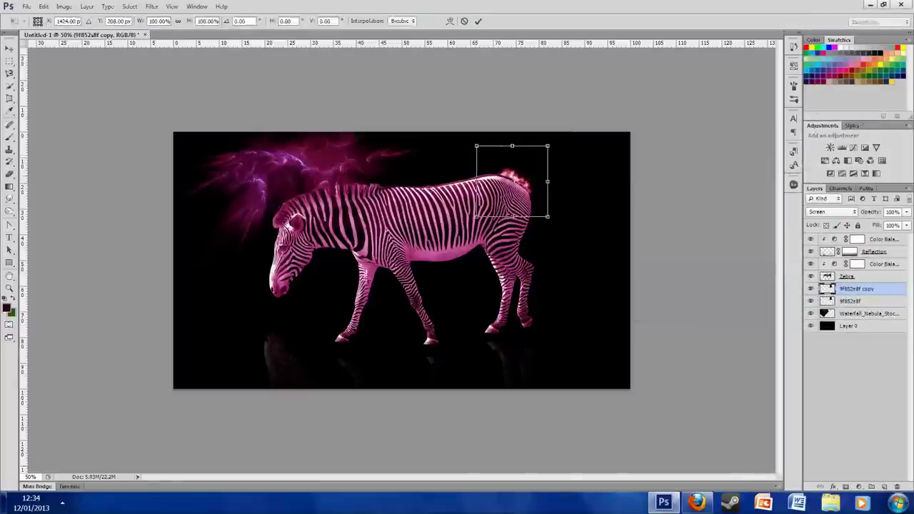
Step: Duplicate the pink glow piece and rotate the copy to follow the zebra's back
right_click(846, 289)
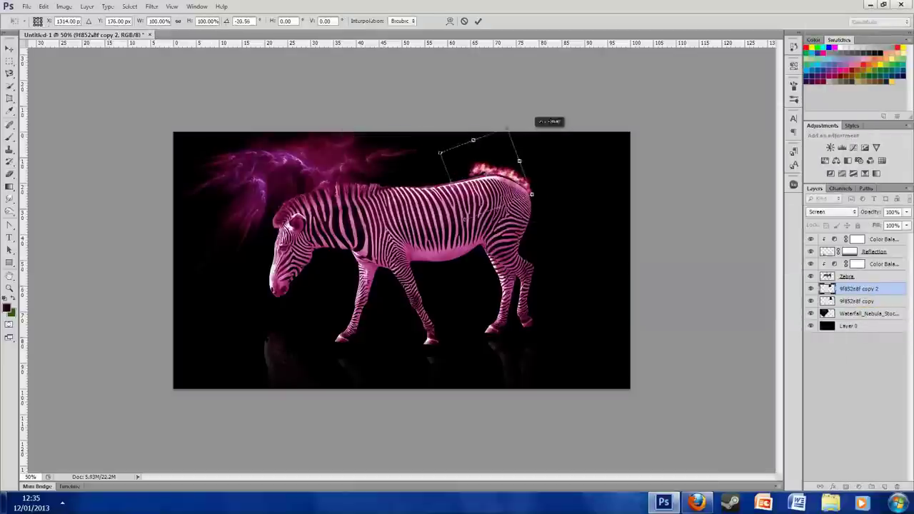
key(Return)
key(ctrl+j)
key(ctrl+t)
drag(505, 130, 463, 153)
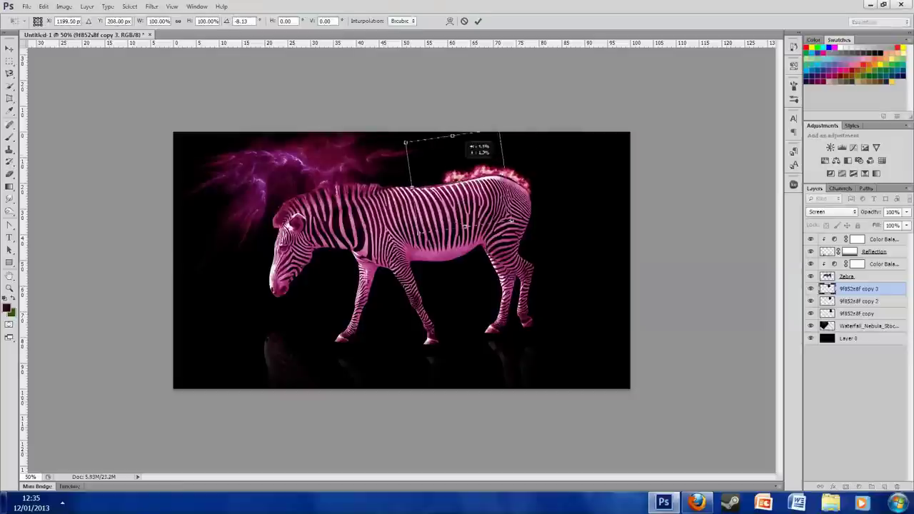
key(Return)
Step: Add several more transformed glow copies along the zebra's back
key(ctrl+j)
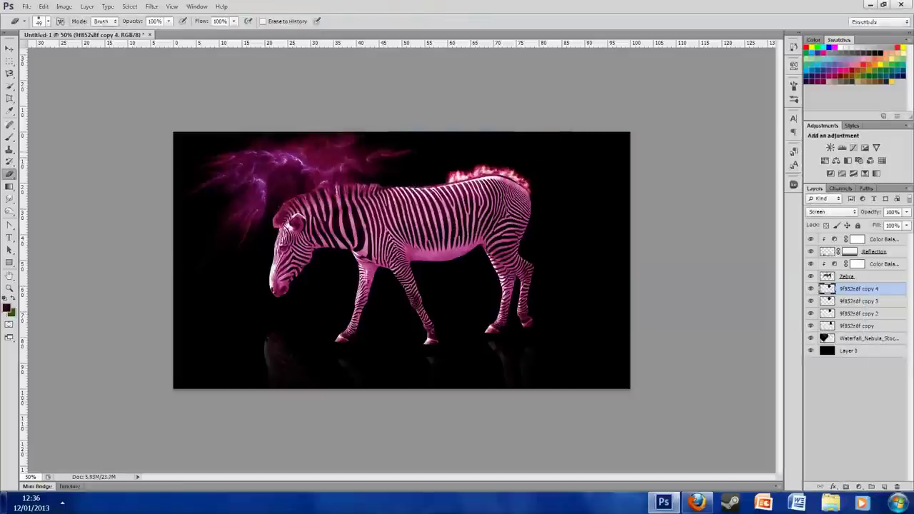
key(Return)
key(ctrl+t)
key(Return)
key(ctrl+j)
key(Return)
key(ctrl+t)
key(Return)
right_click(849, 288)
click(772, 167)
key(Return)
key(ctrl+t)
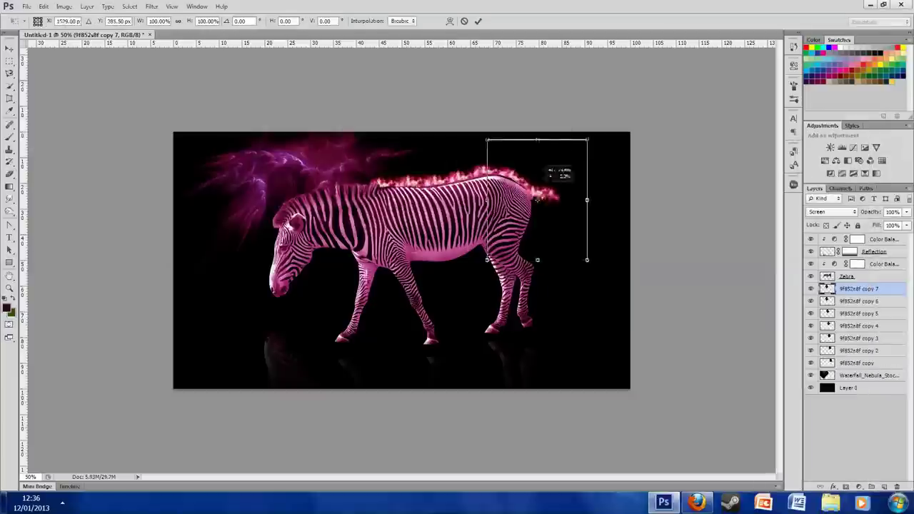
Step: Rotate a new glow copy down around the zebra's rump
right_click(849, 288)
click(768, 168)
key(Return)
key(ctrl+t)
key(Return)
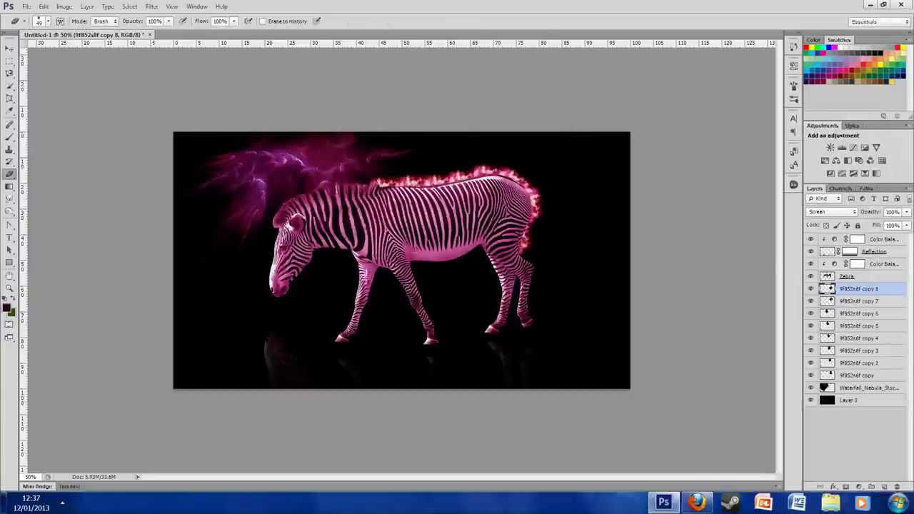
key(Return)
drag(583, 201, 564, 187)
key(Return)
Step: Add a shrunken glow copy below the rump
right_click(857, 288)
click(771, 167)
key(Return)
key(ctrl+t)
key(Return)
key(ctrl+j)
key(ctrl+t)
drag(583, 263, 543, 299)
key(Return)
Step: Mirror and scale earlier glow copies toward the rear legs
key(alt+bracketleft)
key(ctrl+t)
key(Return)
key(Return)
key(ctrl+t)
drag(457, 293, 557, 280)
Step: Duplicate three glow layers and flip and rotate them along the hind legs
key(Return)
right_click(847, 300)
click(750, 163)
key(Return)
key(ctrl+t)
drag(600, 307, 609, 282)
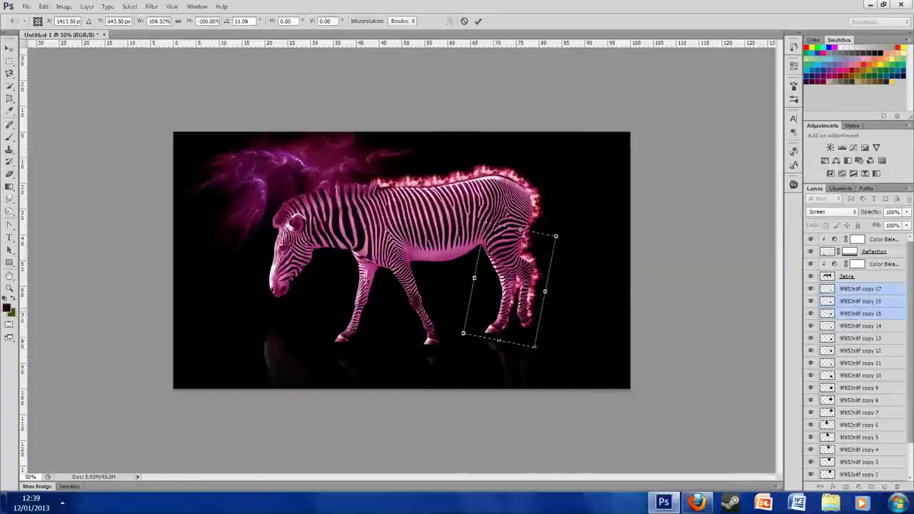
key(Return)
Step: Place another set of flipped glow copies along the back leg
right_click(847, 314)
click(750, 177)
key(Return)
key(ctrl+t)
drag(565, 315, 571, 221)
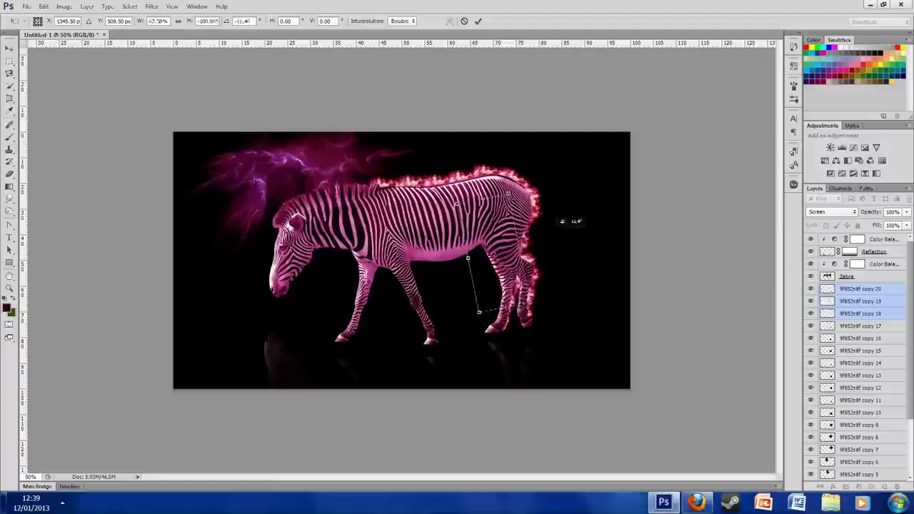
key(Return)
Step: Add an enlarged glow copy near the hind leg
right_click(860, 289)
click(750, 163)
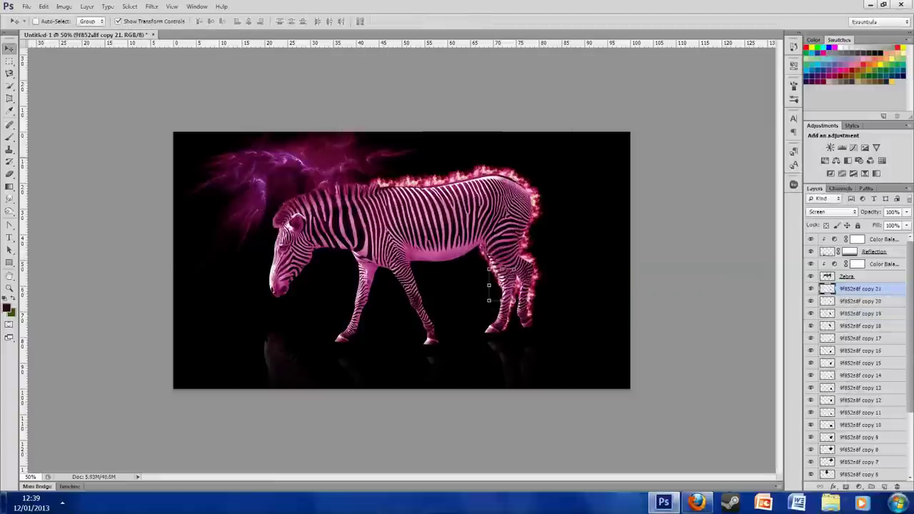
key(ctrl+t)
key(Return)
right_click(861, 289)
click(750, 164)
key(Return)
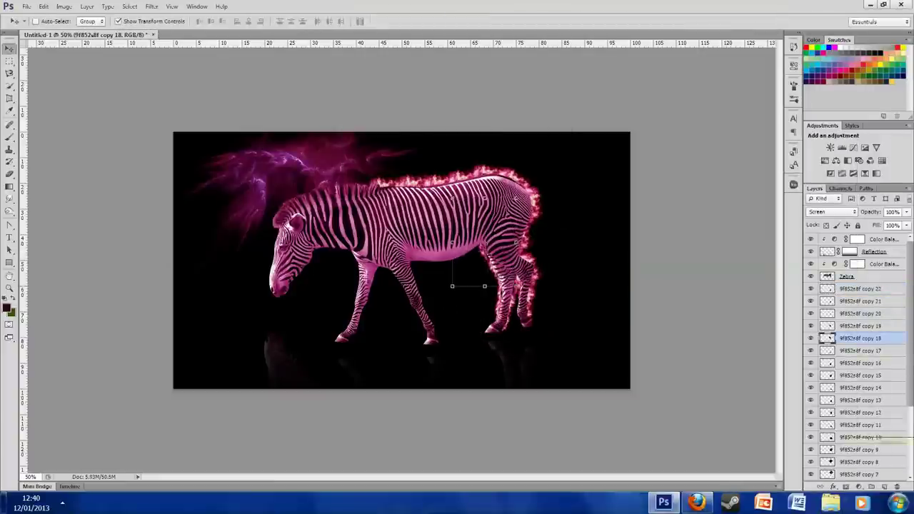
Step: Rotate and stretch duplicated glow copies along the zebra's belly
key(ctrl+j)
key(ctrl+t)
drag(463, 242, 442, 257)
drag(468, 314, 487, 250)
key(Return)
Step: Duplicate a glow layer and move it lower in the layer stack
right_click(861, 289)
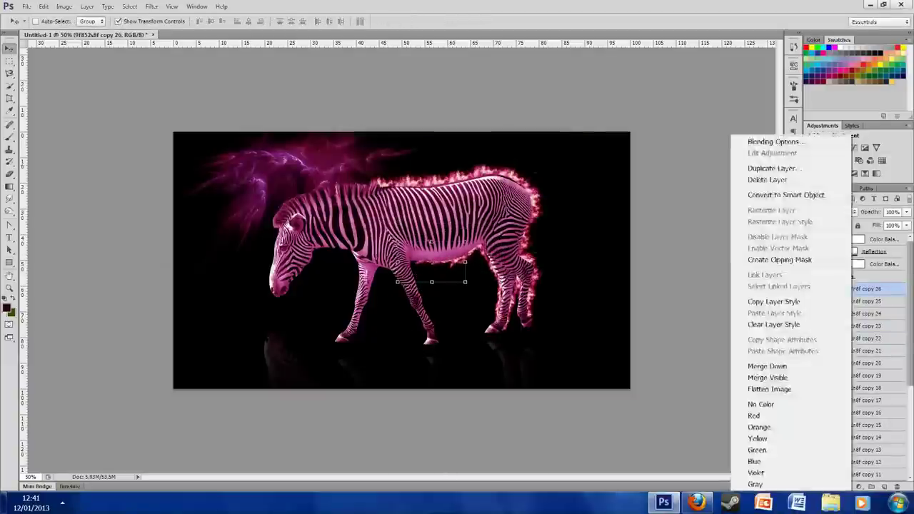
click(750, 164)
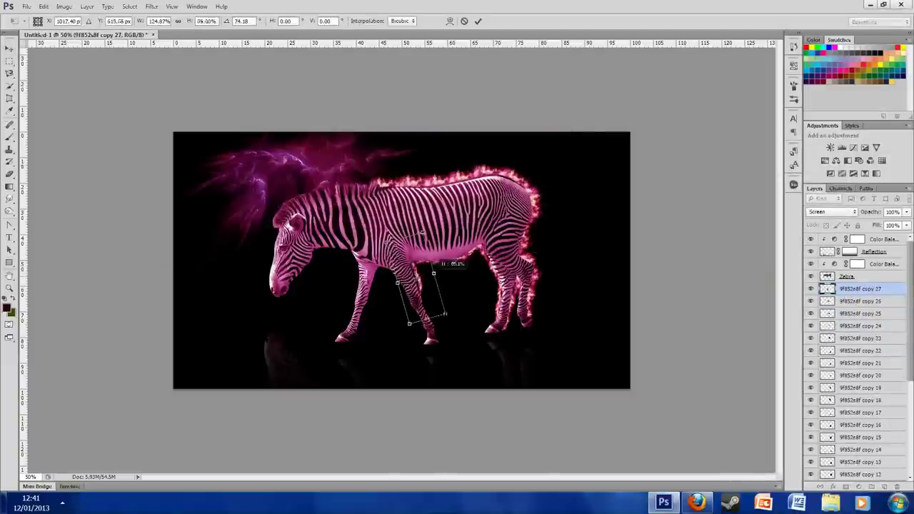
drag(861, 289, 860, 447)
right_click(860, 450)
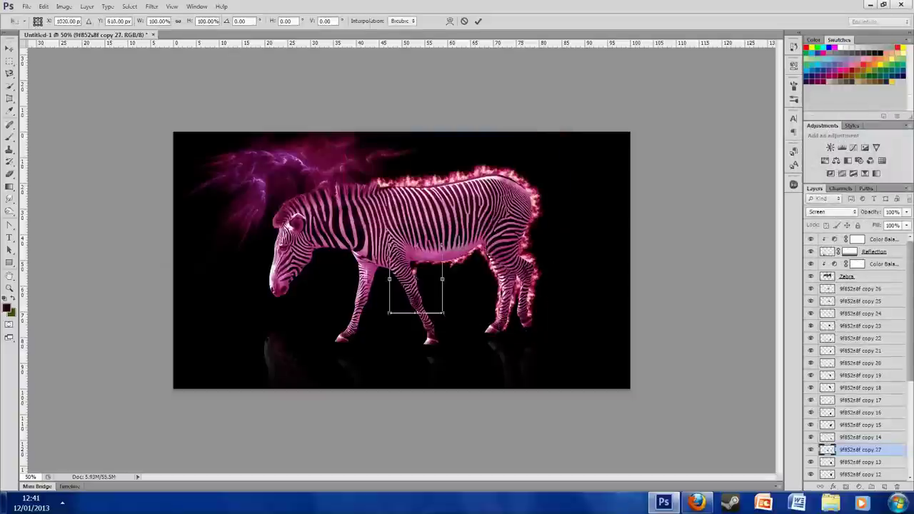
key(Return)
Step: Flip a new glow copy and position it near the front legs
right_click(860, 450)
click(846, 124)
key(ctrl+t)
right_click(861, 450)
click(846, 124)
key(Return)
Step: Rotate and angle glow copies along the front legs' edges
key(ctrl+j)
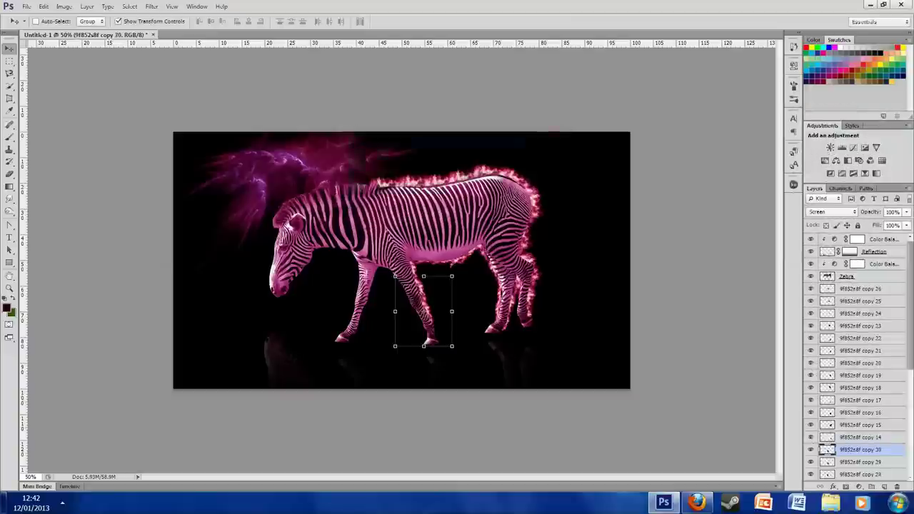
key(ctrl+t)
drag(428, 236, 461, 255)
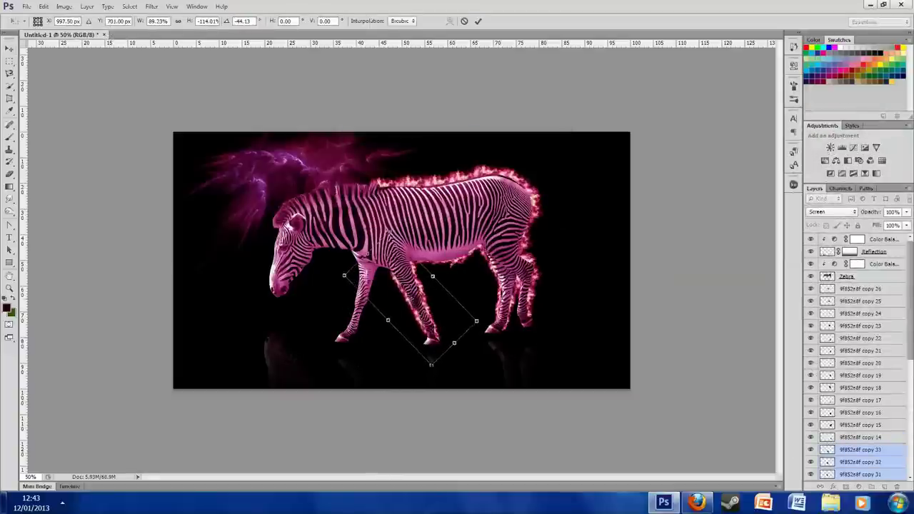
key(Return)
key(ctrl+j)
key(ctrl+t)
mouse_move(428, 314)
mouse_down()
mouse_move(418, 270)
mouse_move(445, 306)
mouse_up()
key(Return)
Step: Add glow copies around the front foot and onto the chest
key(ctrl+j)
key(ctrl+t)
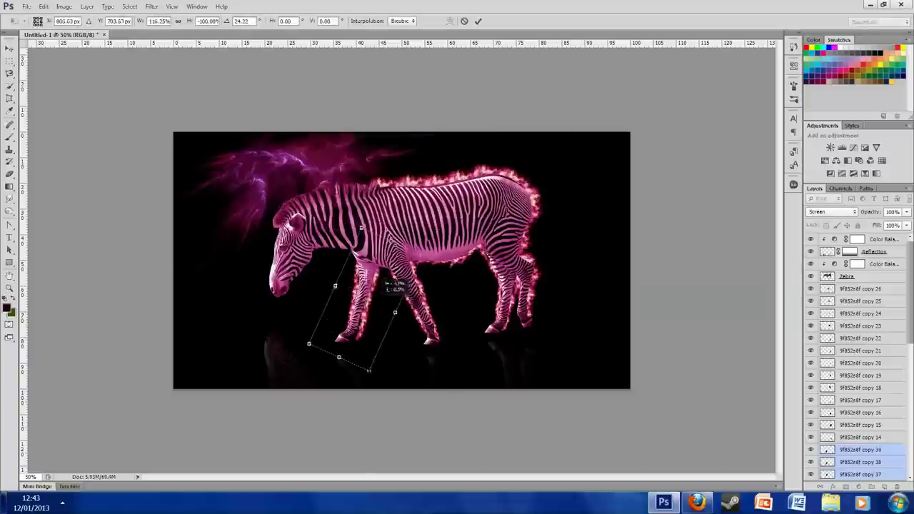
key(Return)
key(Return)
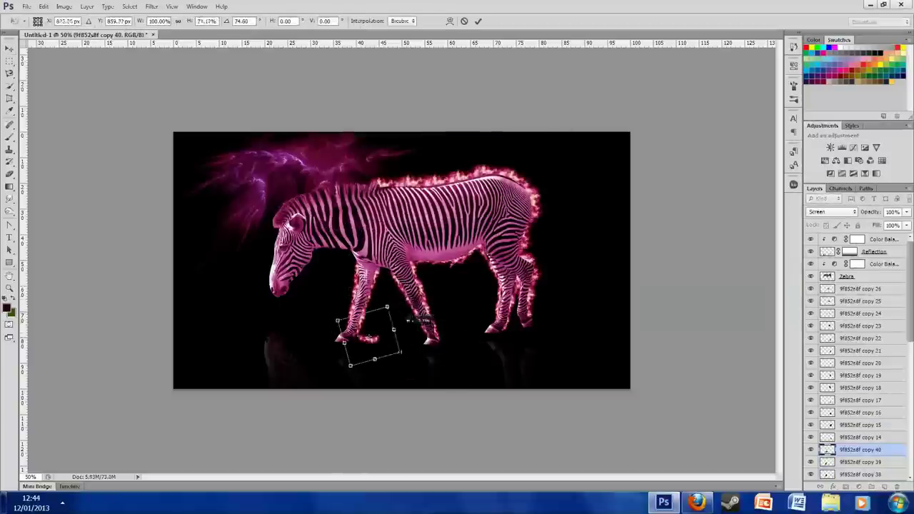
key(ctrl+j)
key(ctrl+t)
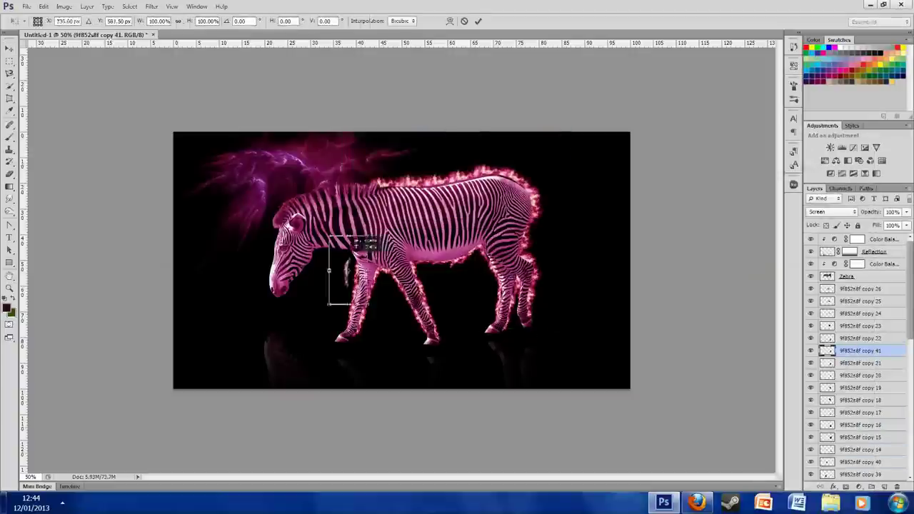
key(Return)
Step: Narrow glow copies along the chest and extend them up the neck
key(ctrl+j)
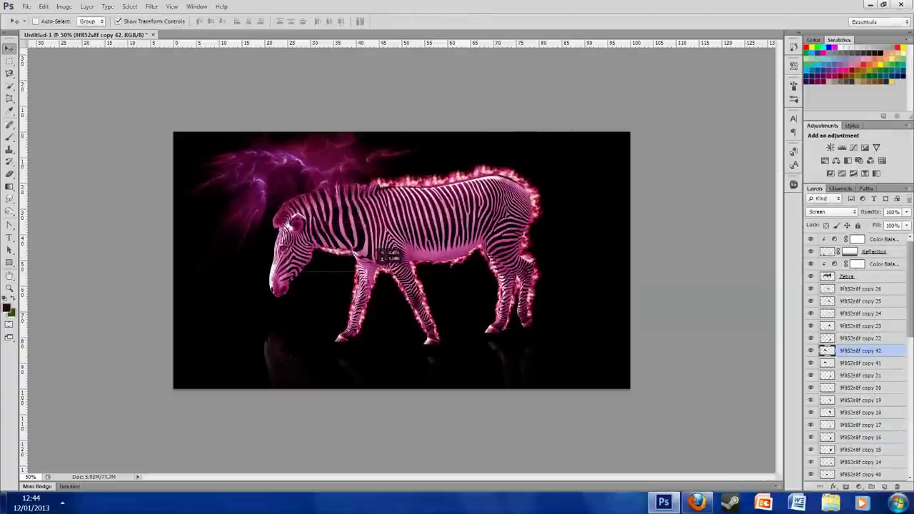
key(ctrl+t)
mouse_move(335, 257)
mouse_down()
mouse_move(385, 244)
mouse_move(330, 230)
mouse_up()
key(Return)
key(ctrl+j)
key(ctrl+t)
key(Return)
Step: Rotate a glow copy around the zebra's head
key(ctrl+j)
key(ctrl+t)
key(Escape)
key(Return)
key(ctrl+j)
key(ctrl+t)
drag(332, 270, 257, 315)
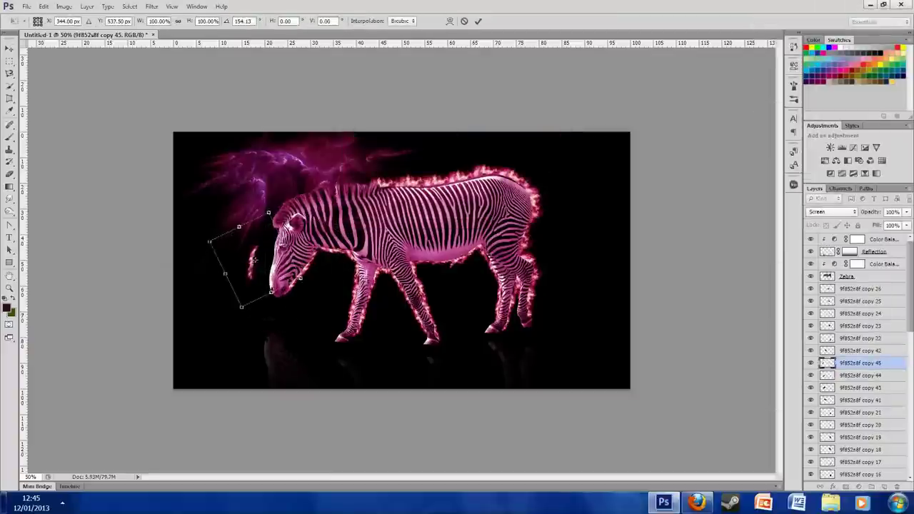
key(Return)
Step: Add a glow copy on the zebra's face
key(ctrl+alt+j)
key(Return)
key(ctrl+t)
key(Return)
Step: Finish the outline with glow copies at the zebra's muzzle
key(Escape)
key(ctrl+j)
key(ctrl+t)
key(Return)
key(ctrl+j)
key(ctrl+t)
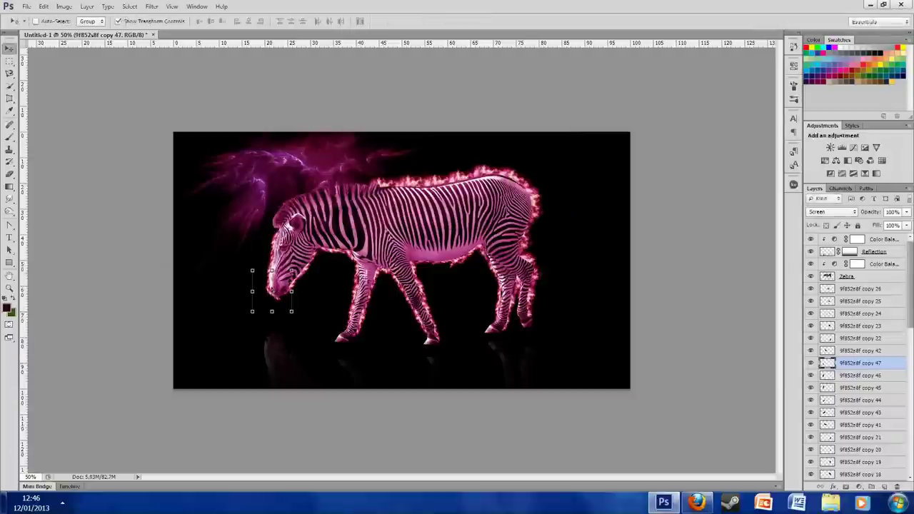
key(Return)
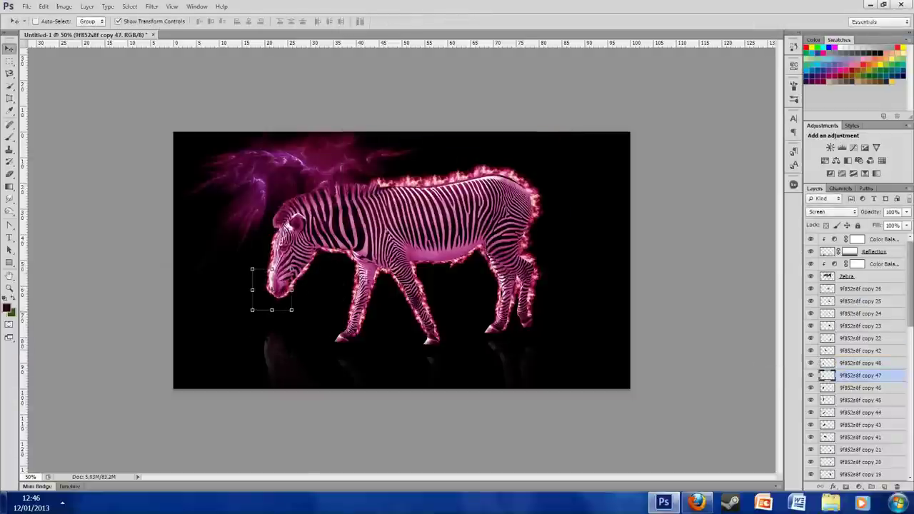
scroll(857, 357, down, 10)
Step: Merge all the glow copies into a single layer
click(848, 475)
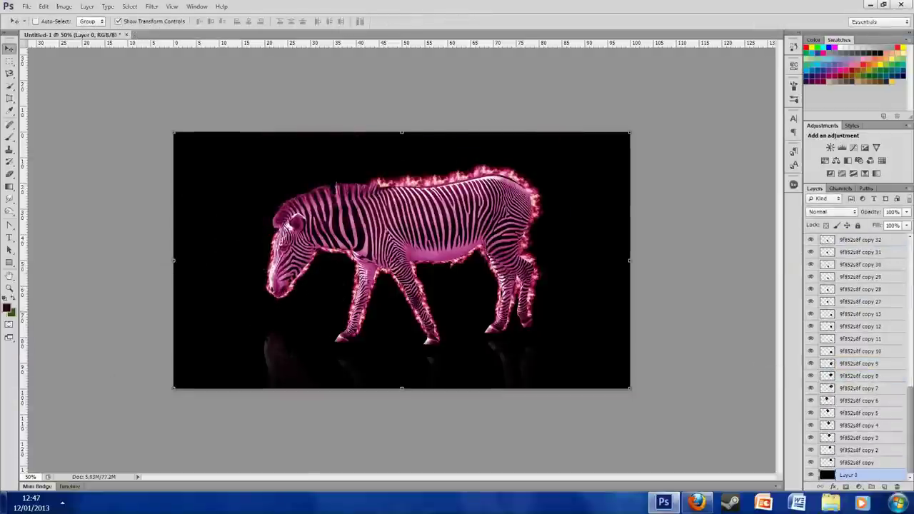
click(861, 239)
shift+click(857, 463)
right_click(893, 365)
click(786, 286)
click(848, 301)
Step: Brighten the glow's tones with a Curves adjustment
click(63, 7)
mouse_move(86, 45)
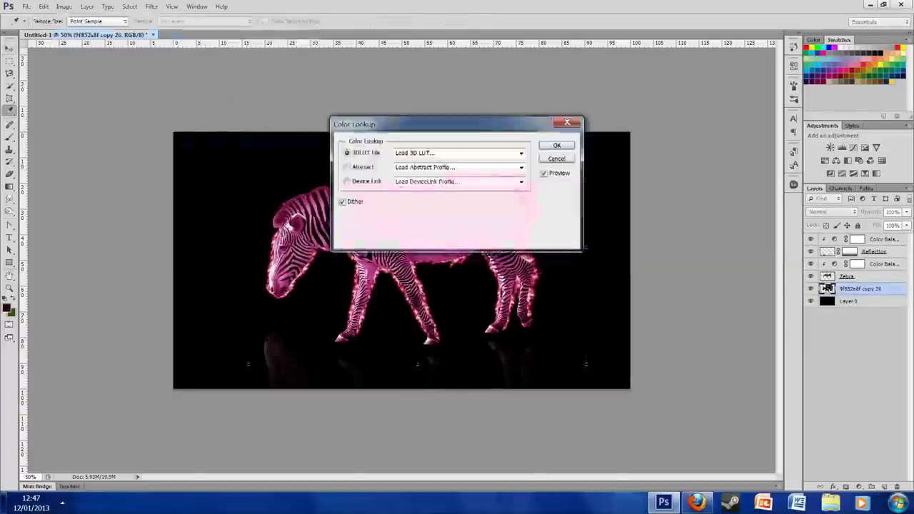
click(205, 55)
drag(627, 226, 643, 207)
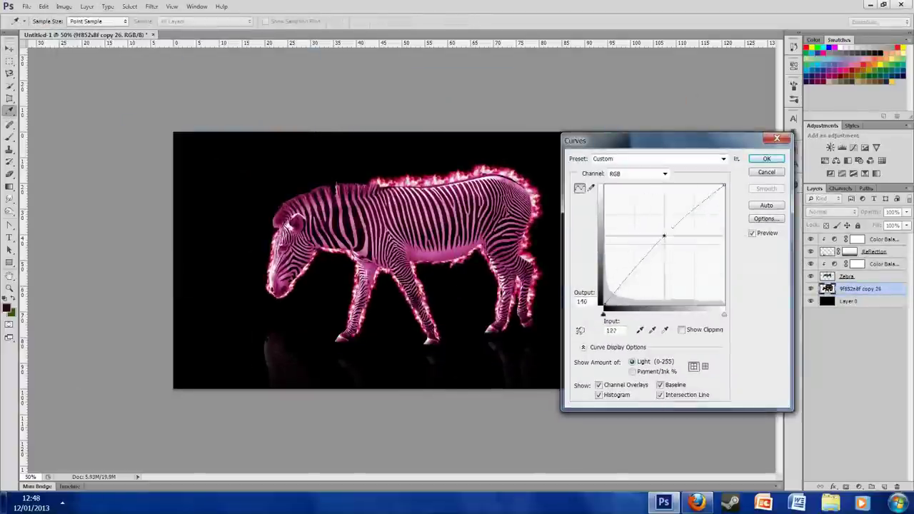
click(761, 157)
Step: Apply a Vibrance adjustment to the glow, then switch to the Move tool
click(64, 7)
click(205, 81)
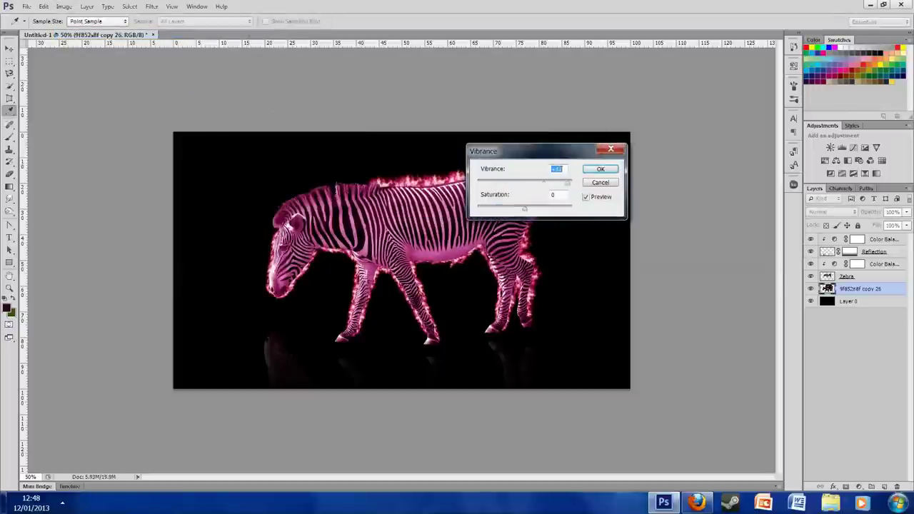
drag(500, 151, 602, 140)
key(Return)
key(v)
right_click(883, 288)
key(Escape)
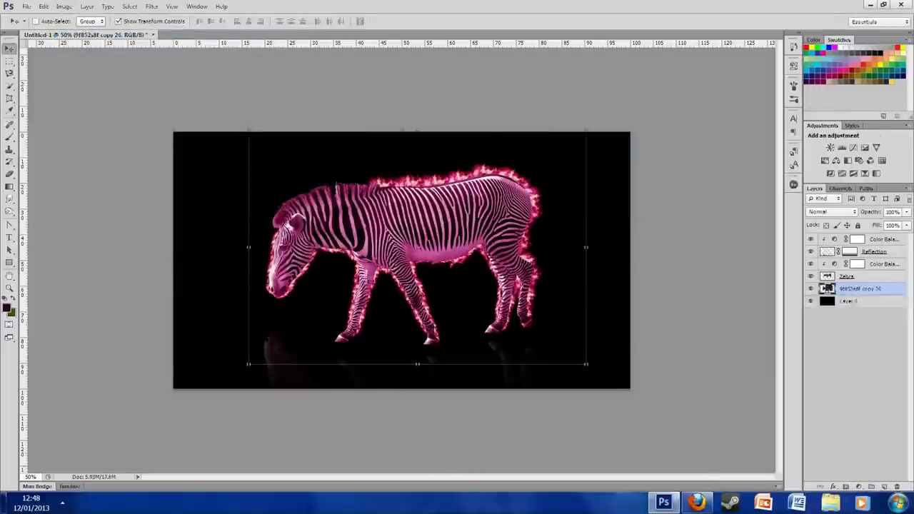
Step: Copy the zebra's lassoed mane from the Zebra layer onto its own Hair copy layer
click(857, 277)
key(ctrl+1)
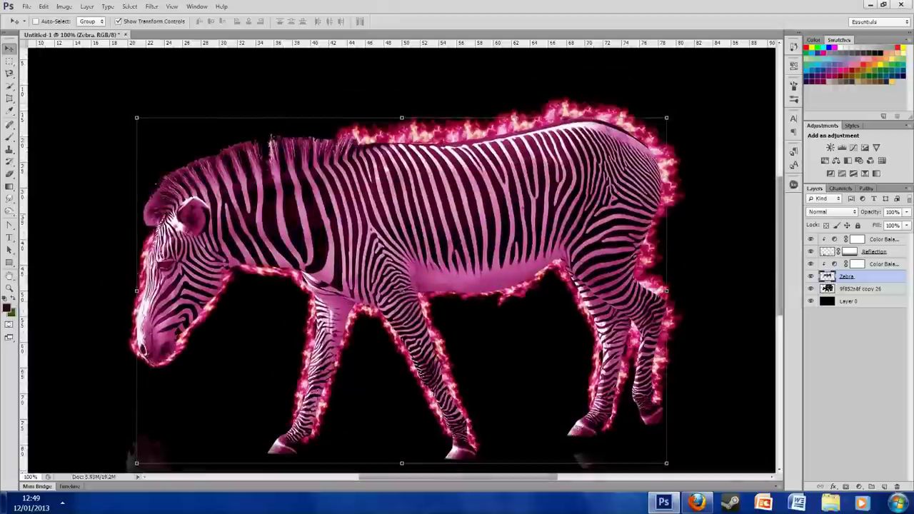
key(e)
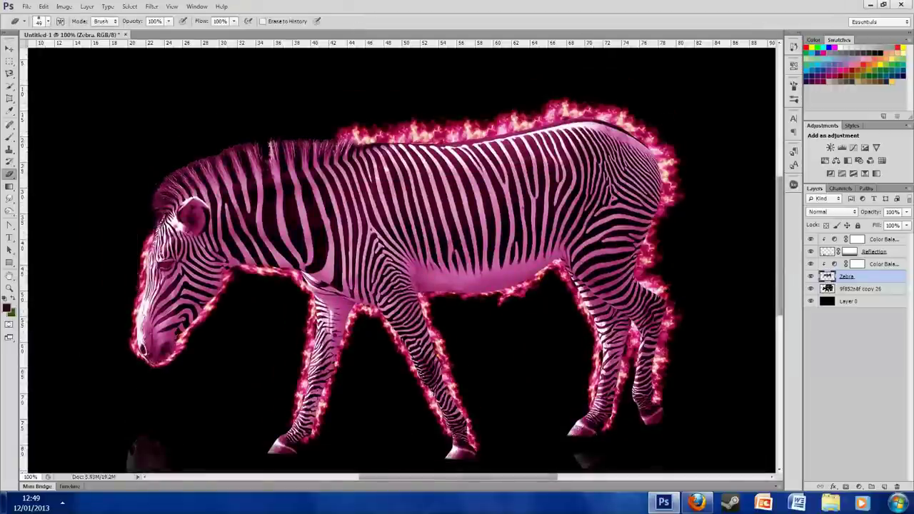
scroll(400, 257, up, 2)
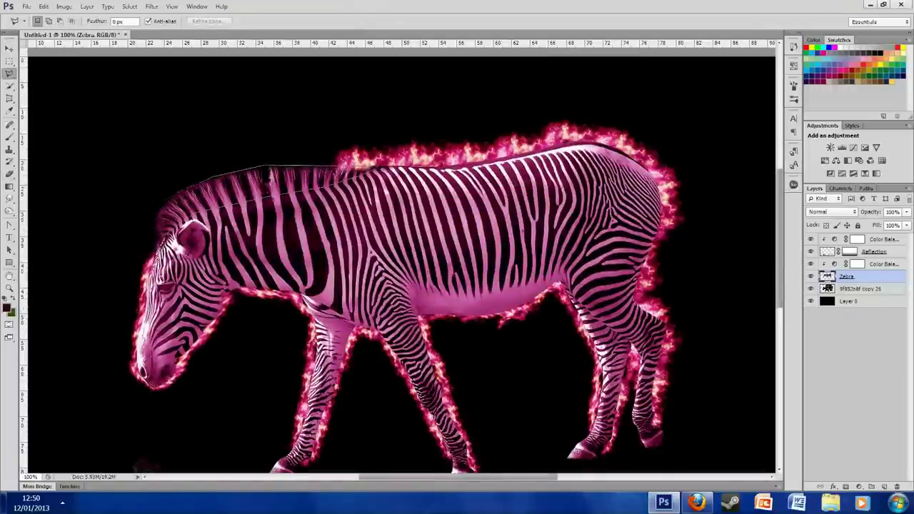
key(ctrl+j)
Step: Add a clipped Color Balance adjustment to tint the mane pink
alt+click(847, 160)
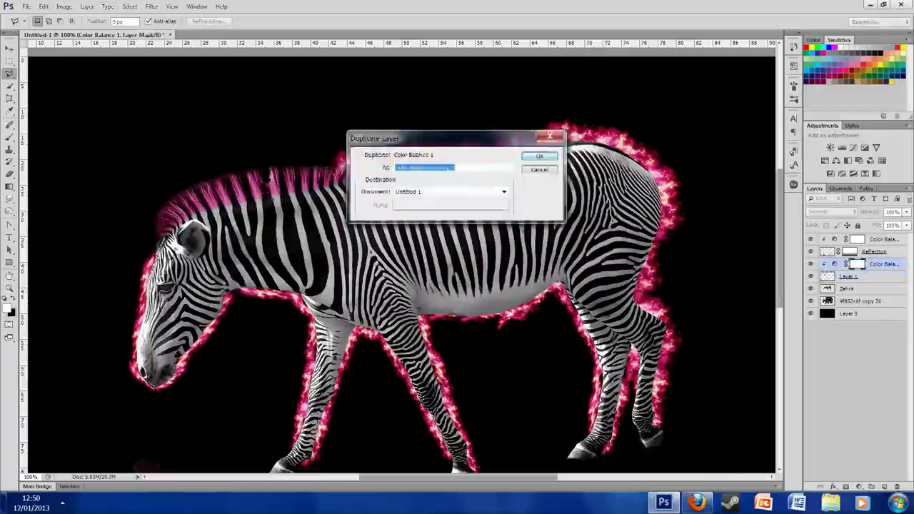
key(Return)
key(ctrl+t)
key(Return)
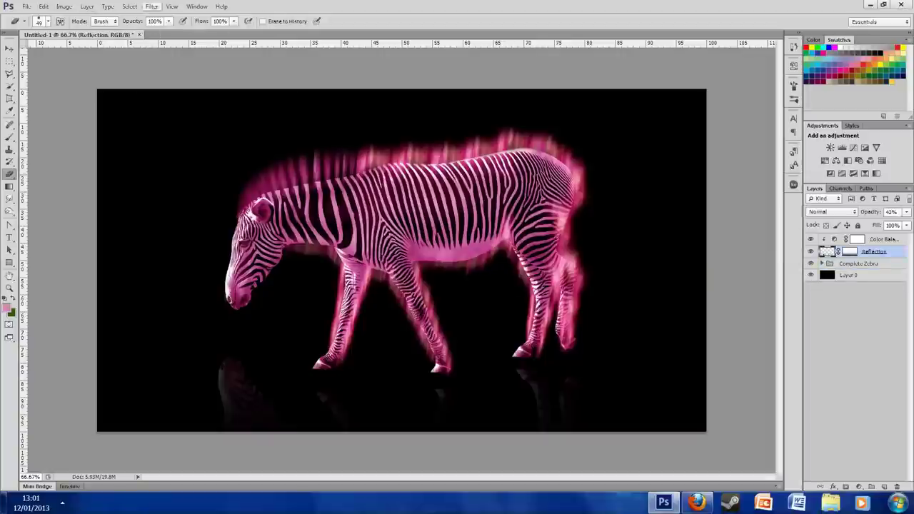
Step: Apply a Gaussian Blur to the zebra's Fire glow layer
click(151, 7)
mouse_move(158, 118)
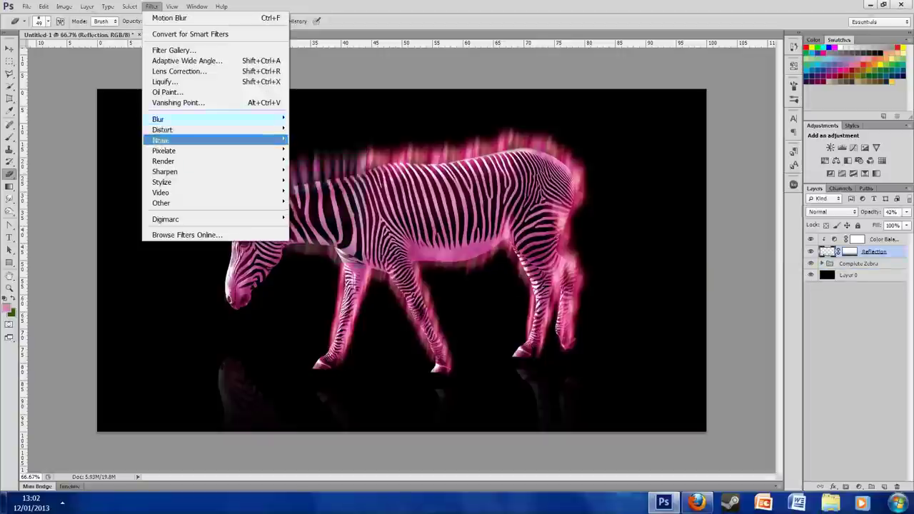
click(375, 247)
click(509, 146)
Step: In the Filter Gallery, preview Sketch > Water Paper, then apply Texture > Patchwork to the glow
click(151, 7)
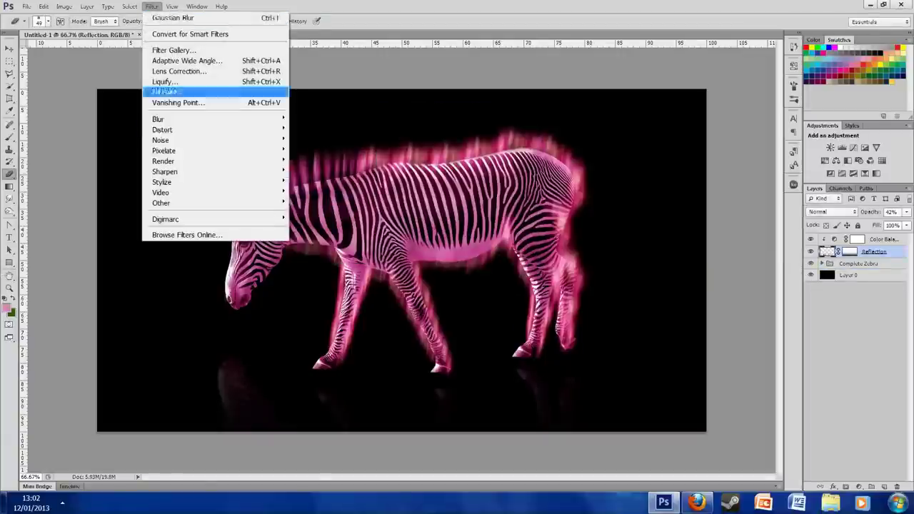
click(179, 50)
click(677, 59)
click(709, 215)
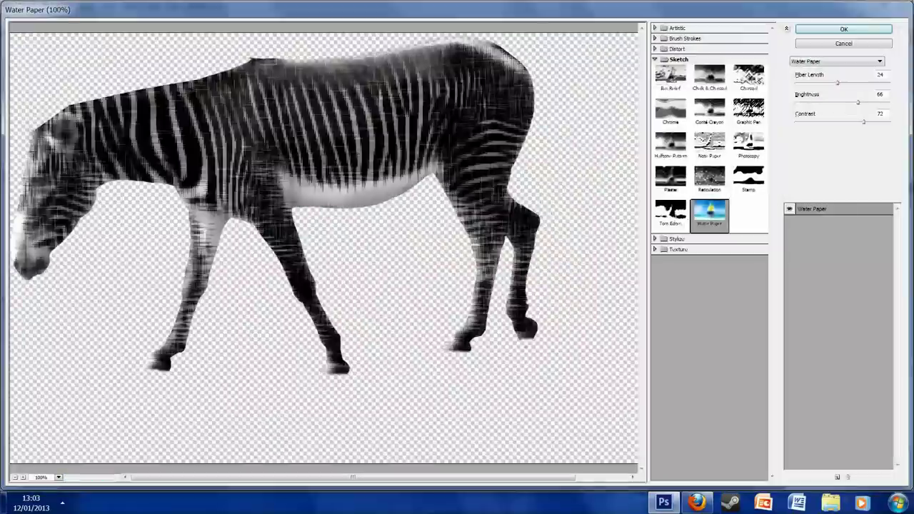
click(678, 80)
click(748, 132)
click(670, 132)
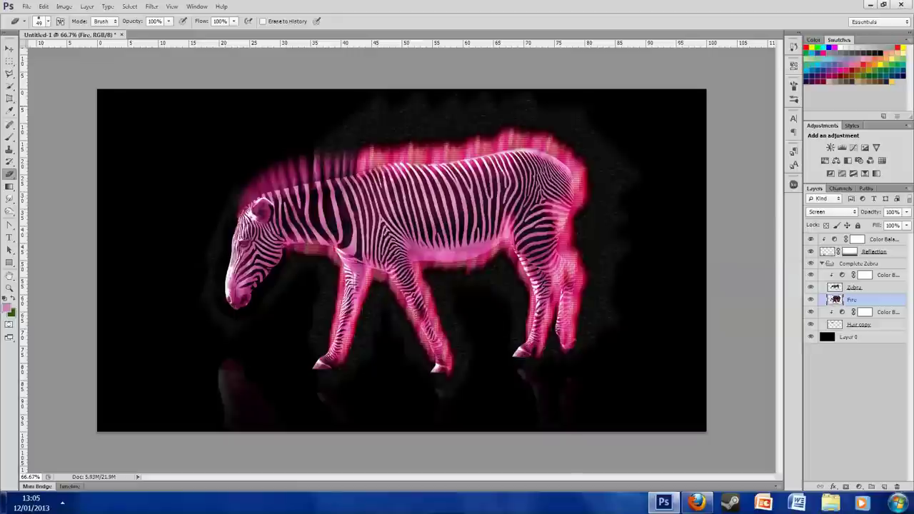
Step: Adjust the Eraser brush size and erase the grey haze right of the zebra's hindquarters
click(47, 21)
click(280, 283)
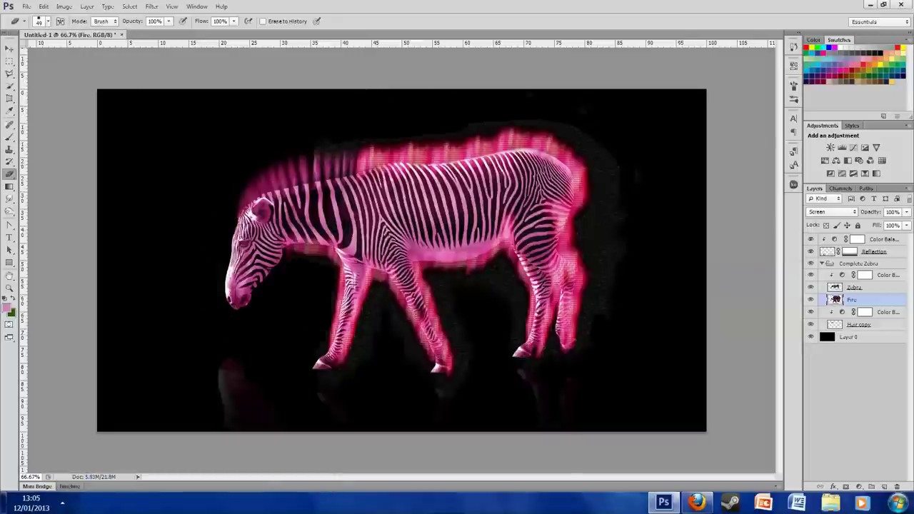
drag(608, 321, 588, 225)
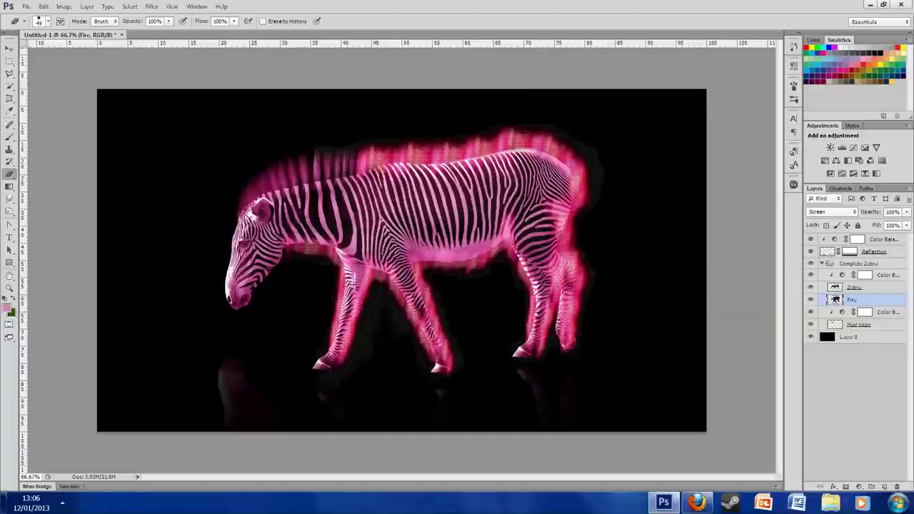
click(47, 20)
key(Return)
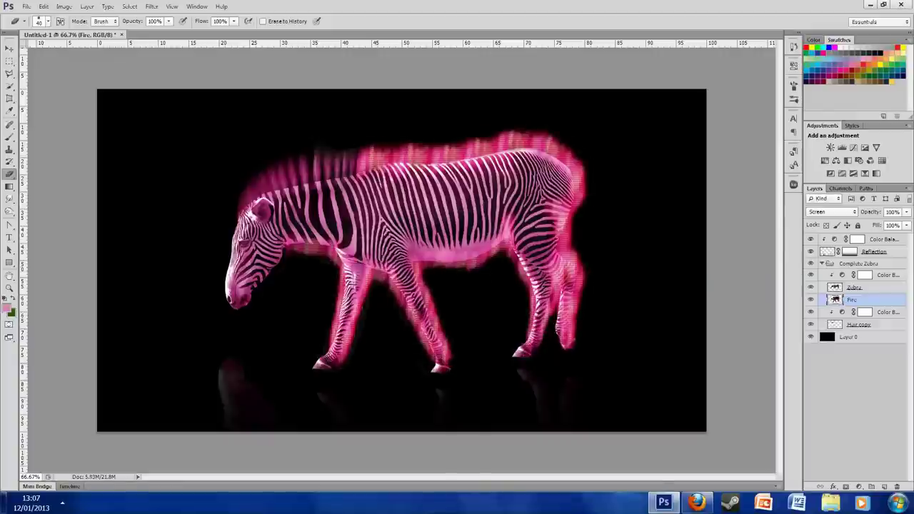
Step: Move the Fire layer down and try other blending modes, then select Hair copy
key(ctrl+bracketleft)
key(ctrl+bracketleft)
click(832, 212)
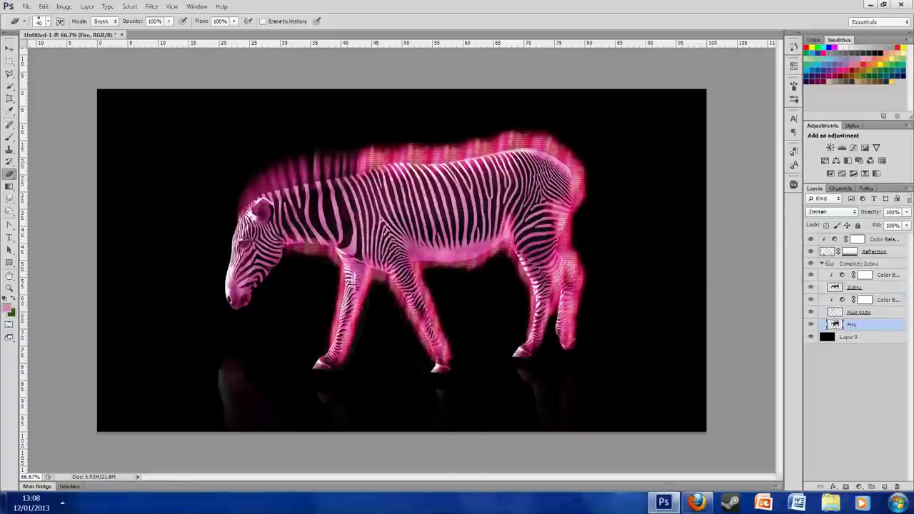
key(Down)
key(Down)
key(Down)
key(Down)
key(Down)
key(Down)
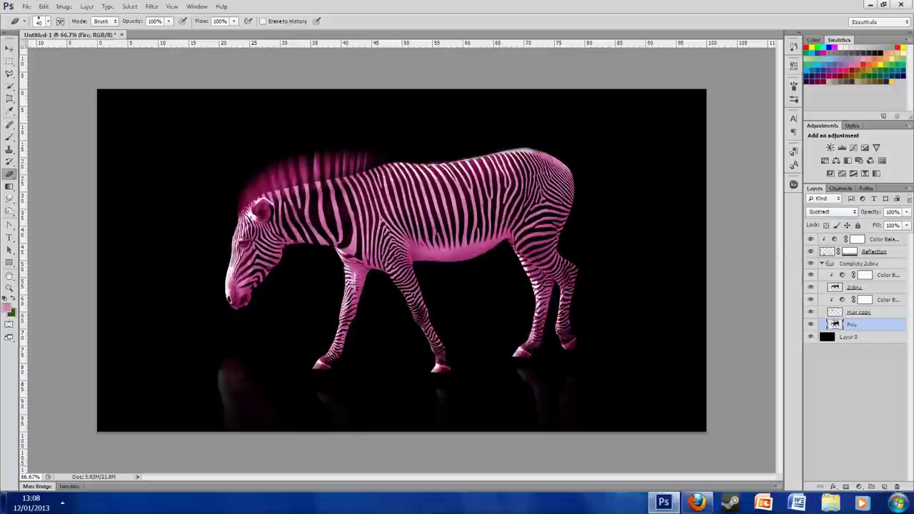
key(Down)
key(Down)
key(Down)
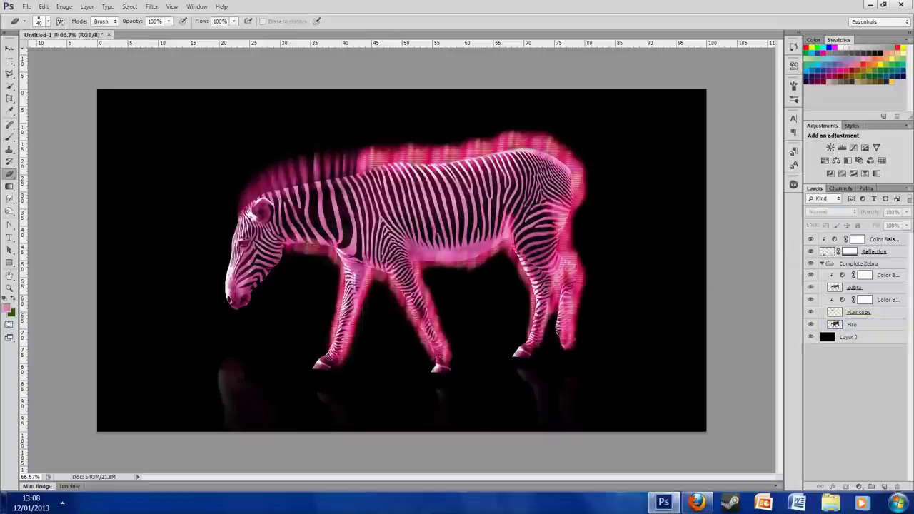
click(859, 312)
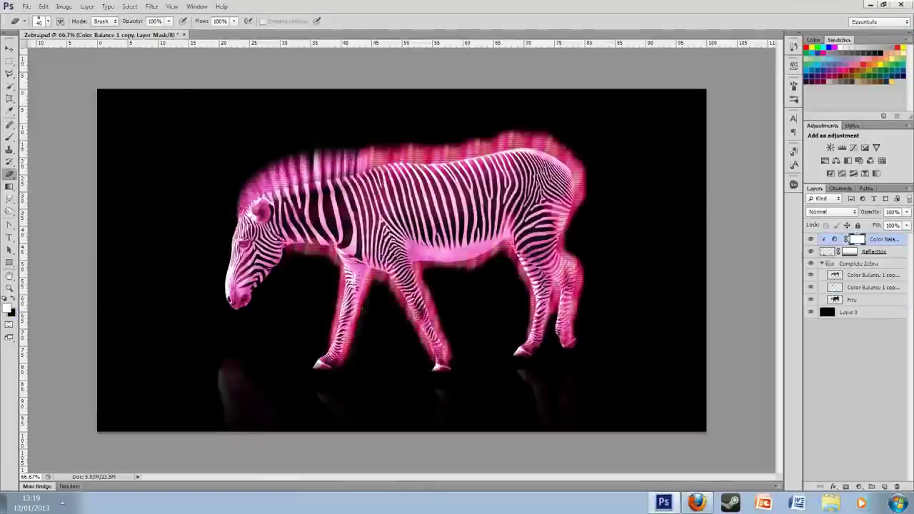
Step: Type the 'Digital Zebra' title at the top left and colour it pink
key(t)
click(123, 112)
text(tal Zebra)
key(ctrl+a)
click(312, 20)
click(326, 347)
Step: Set the title in Birdman with the letters EBRA in small caps
click(102, 21)
scroll(135, 181, down, 10)
scroll(136, 181, down, 10)
click(136, 177)
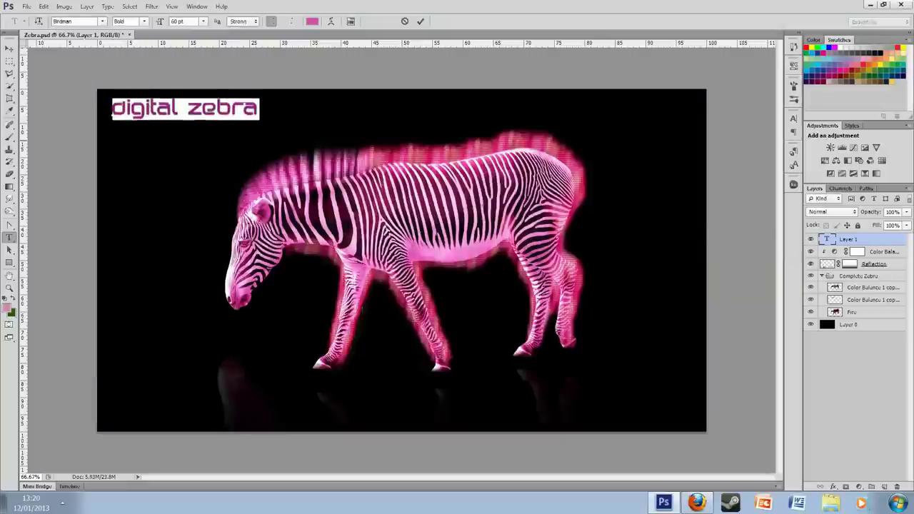
key(ctrl+t)
drag(194, 108, 235, 109)
key(ctrl+shift+h)
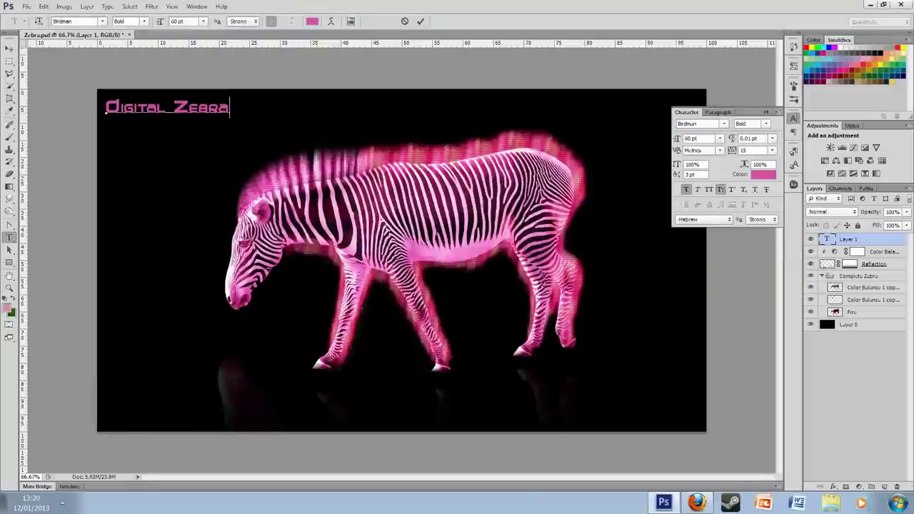
click(857, 252)
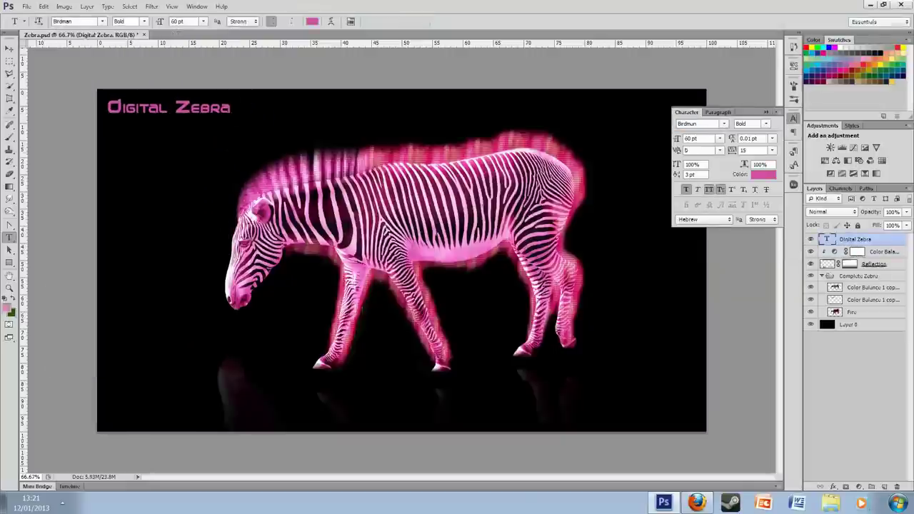
Step: Add the designer credit line in Calibri below the title and nudge it into place
click(127, 128)
text(ItamarDesign)
key(ctrl+a)
click(723, 124)
scroll(757, 286, up, 1)
click(702, 296)
click(421, 21)
click(793, 118)
key(v)
drag(218, 114, 212, 109)
Step: Place the Flare (33) image and shrink it over the title, then cancel it
click(26, 6)
click(43, 180)
double_click(624, 193)
scroll(743, 300, down, 5)
click(812, 374)
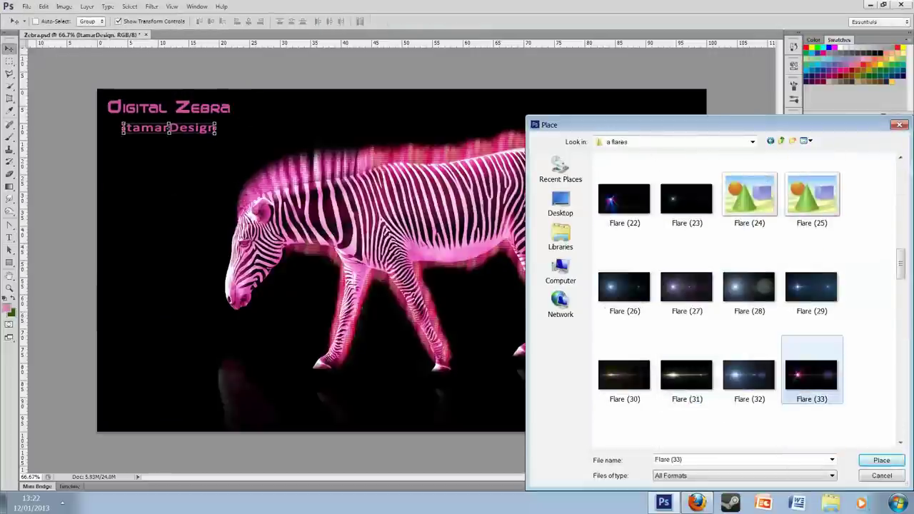
click(881, 460)
drag(706, 432, 224, 144)
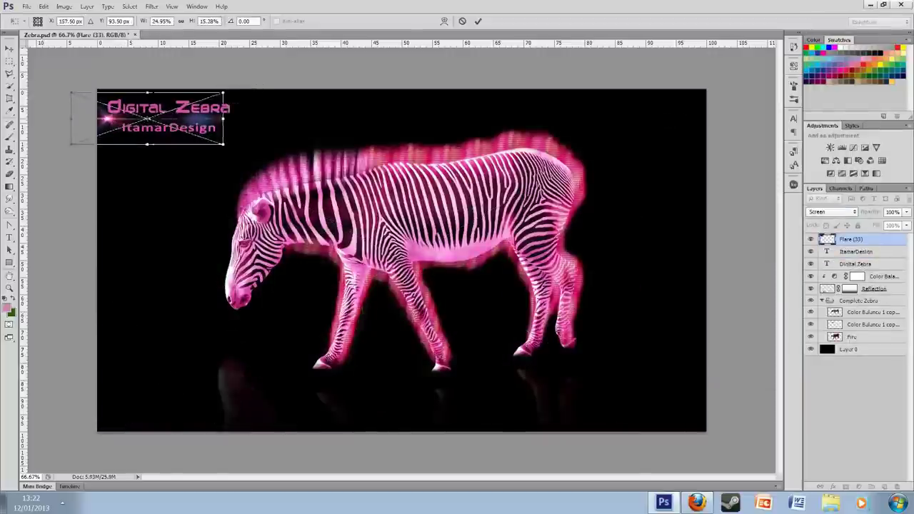
key(Escape)
Step: Place a different flare from the Flares folder, scaled down onto the title area
click(26, 6)
click(43, 180)
double_click(749, 275)
scroll(742, 300, up, 5)
double_click(687, 275)
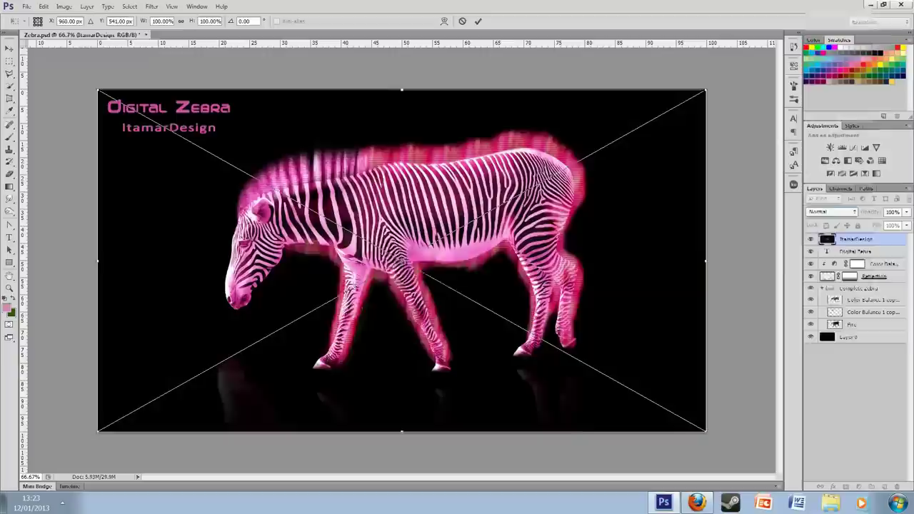
drag(706, 432, 262, 133)
key(Return)
Step: Select the Digital Zebra title layer with the Move tool active
click(249, 21)
key(z)
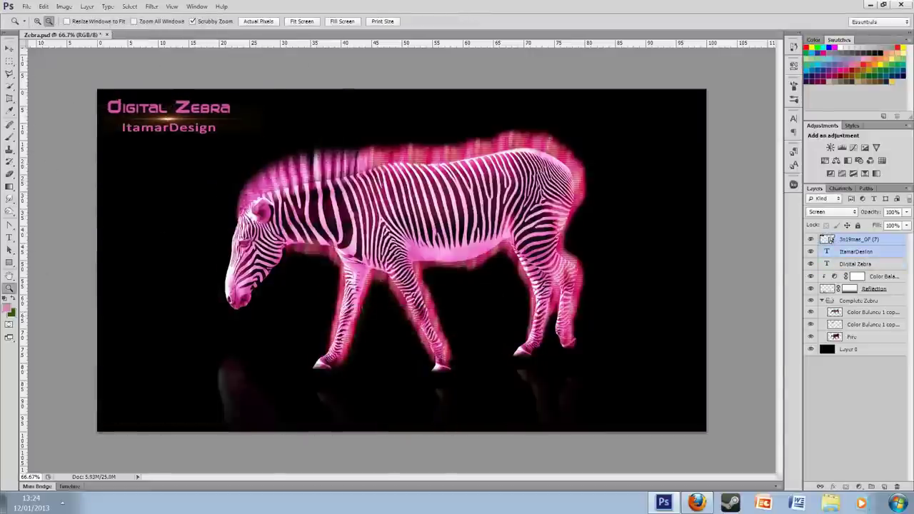
key(v)
key(alt+bracketleft)
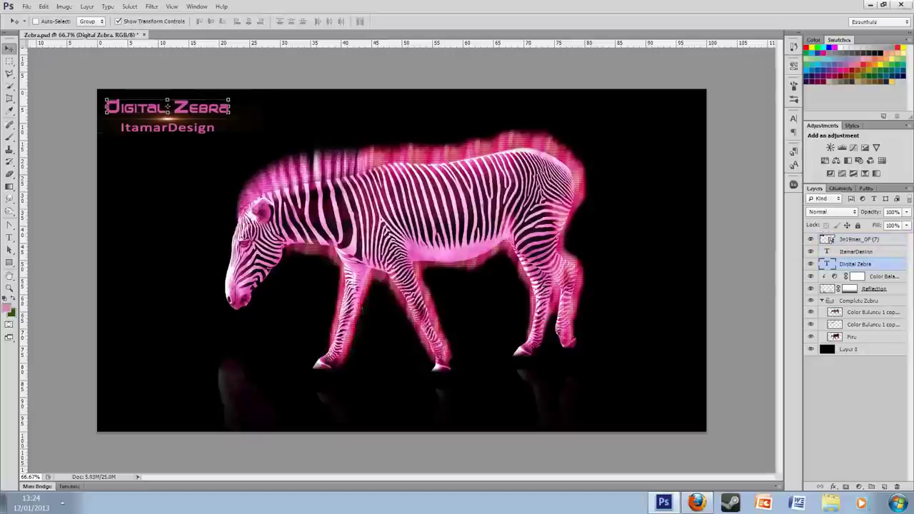